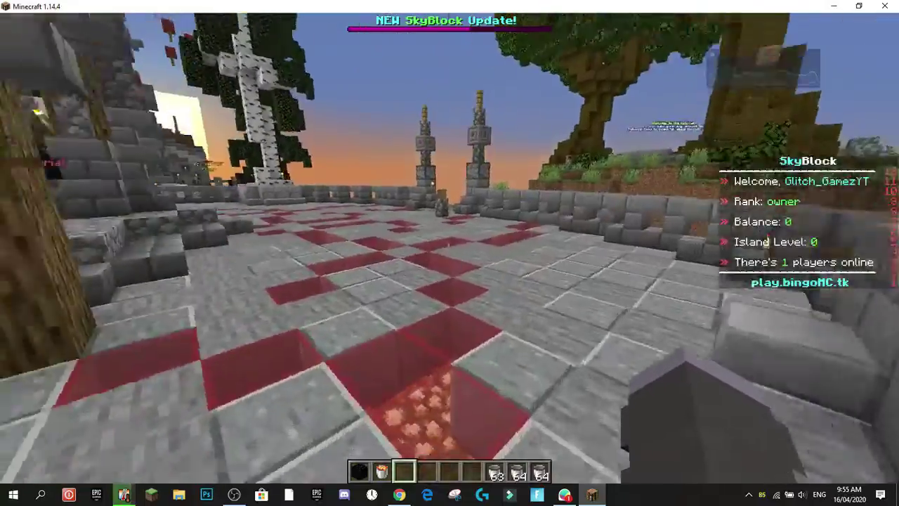
key(F5)
key(F5)
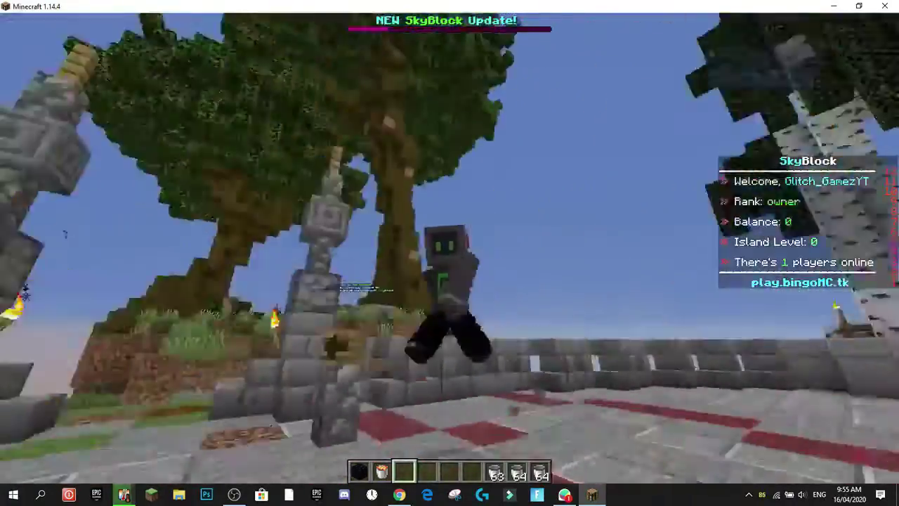
key(F5)
key(w)
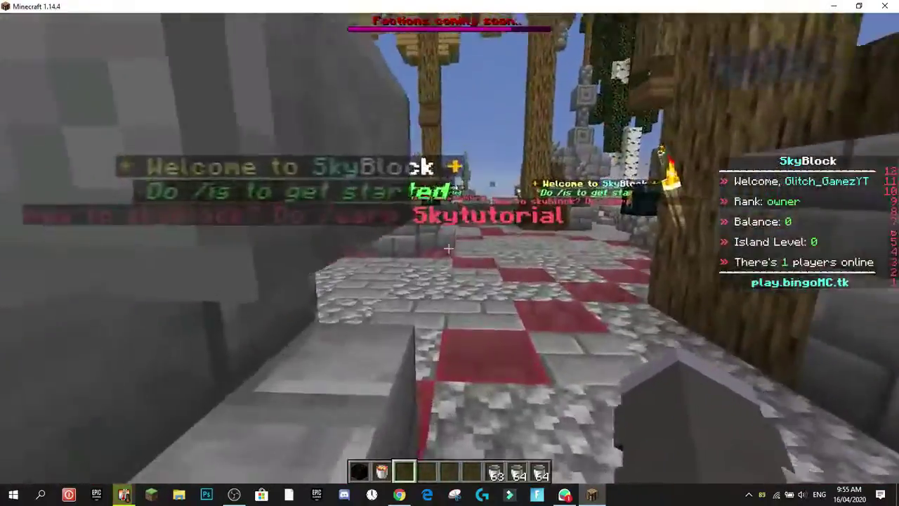
key(w)
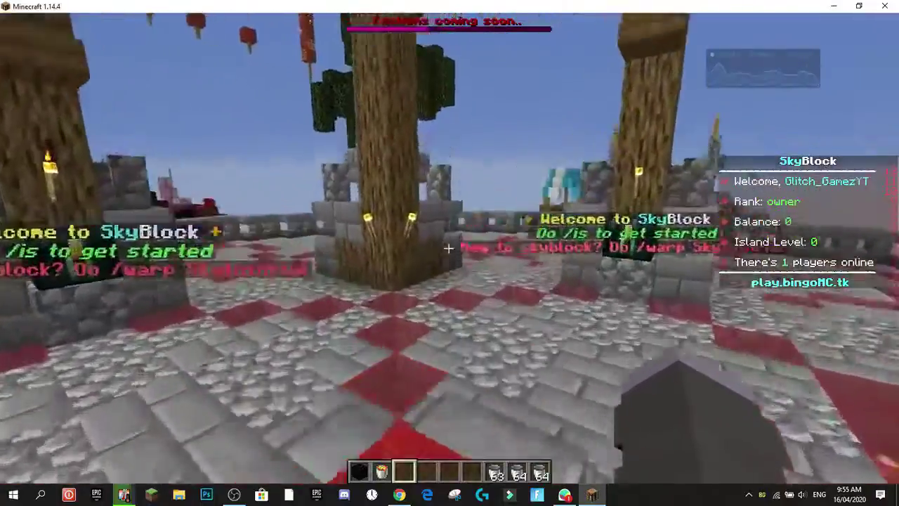
key(w)
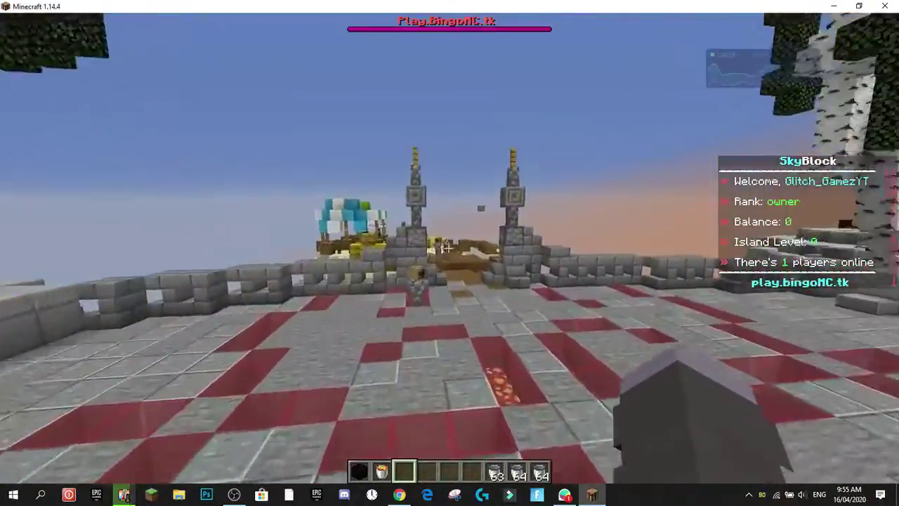
key(w)
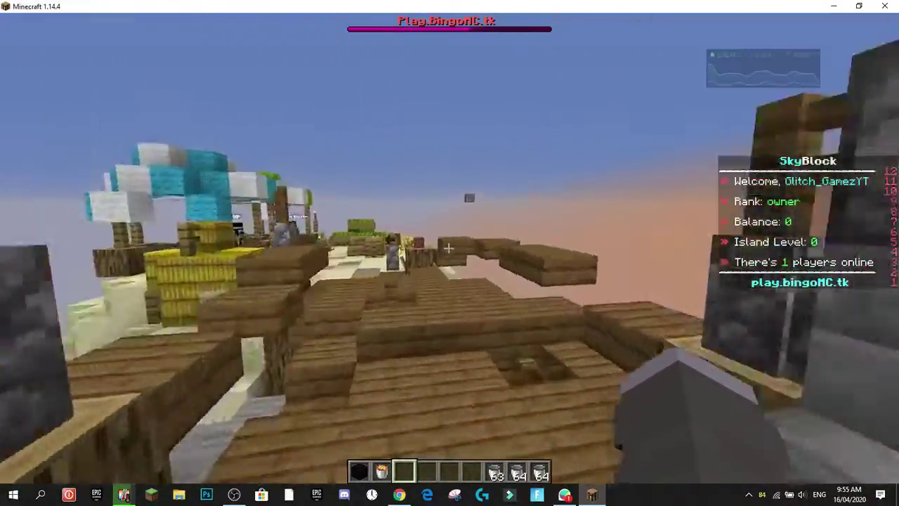
key(w)
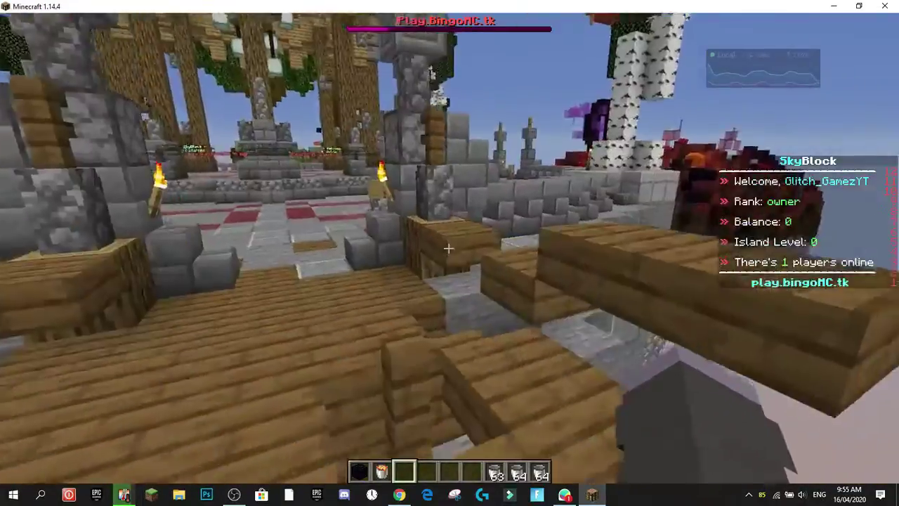
key(w)
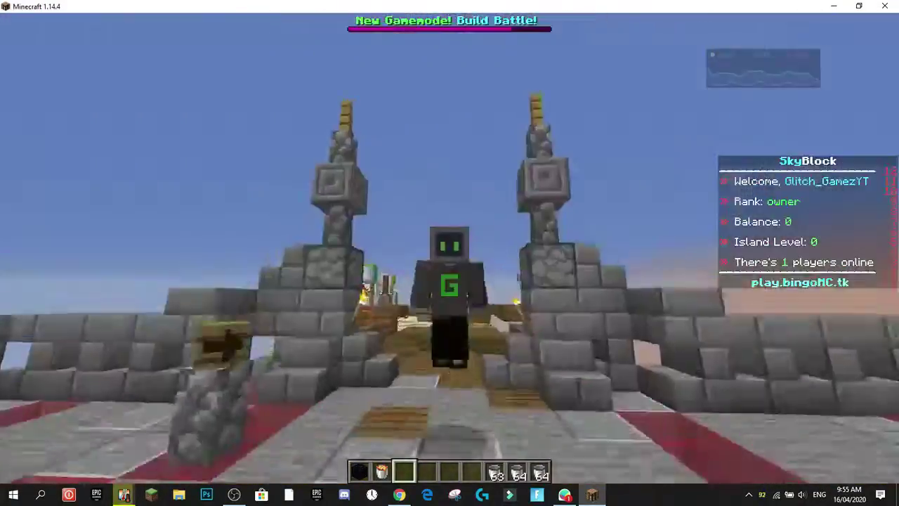
key(w)
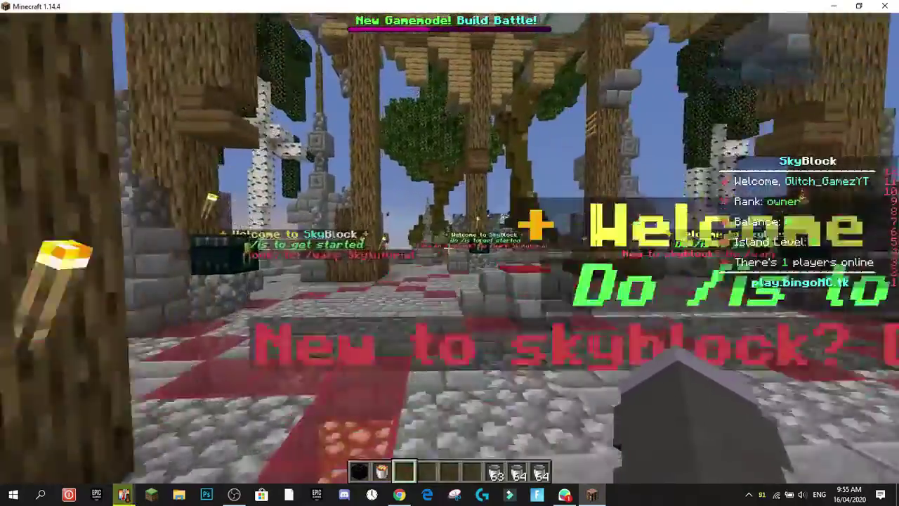
key(w)
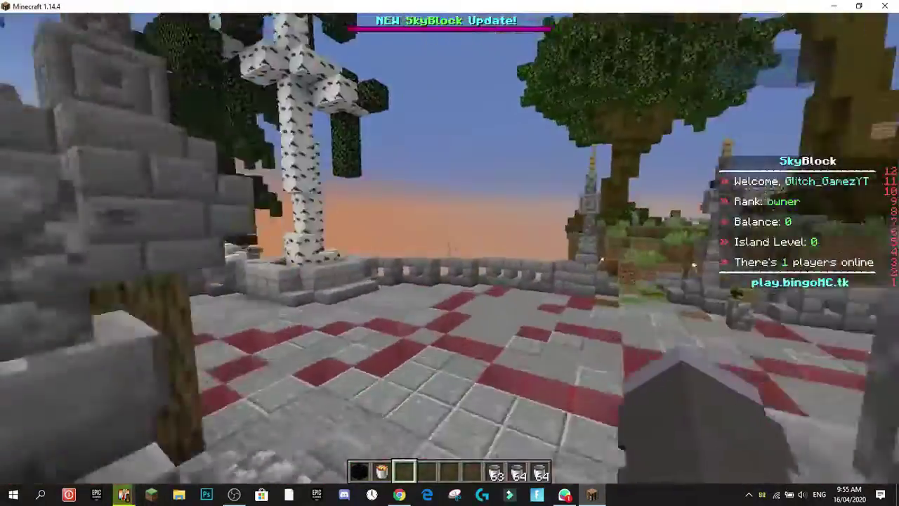
key(w)
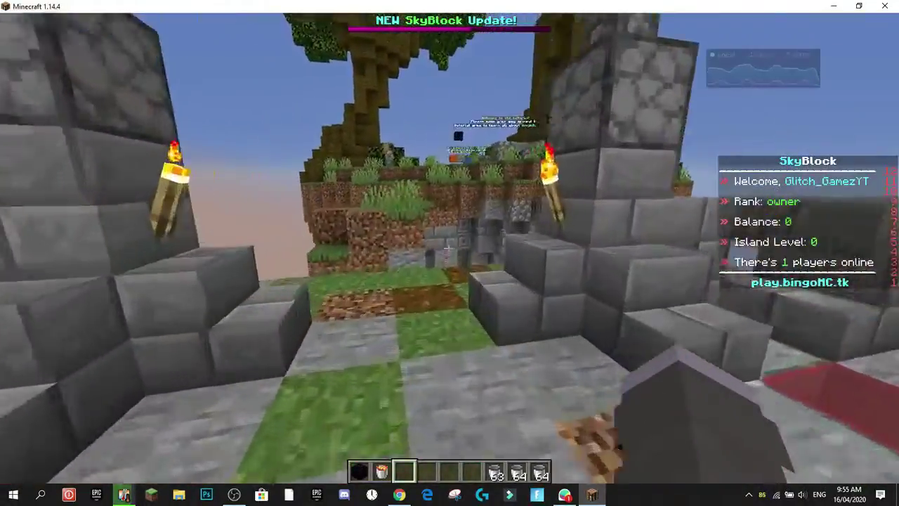
key(w)
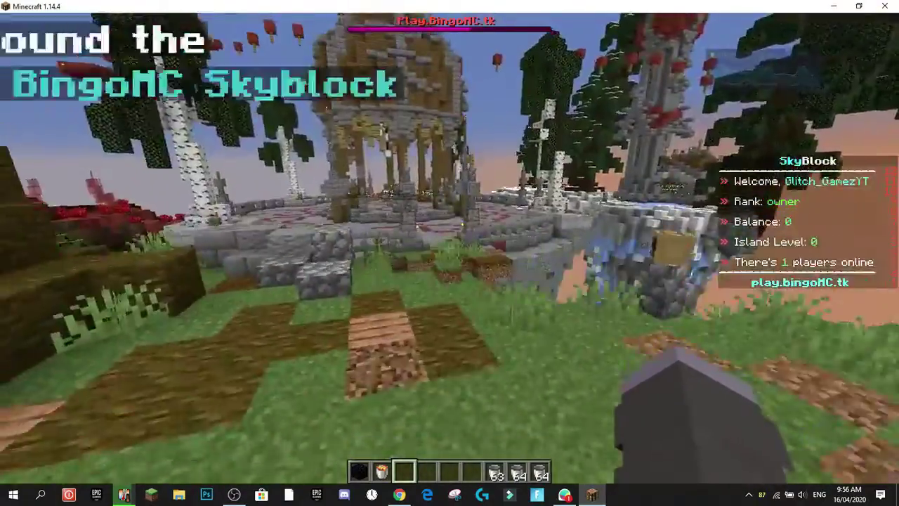
key(w)
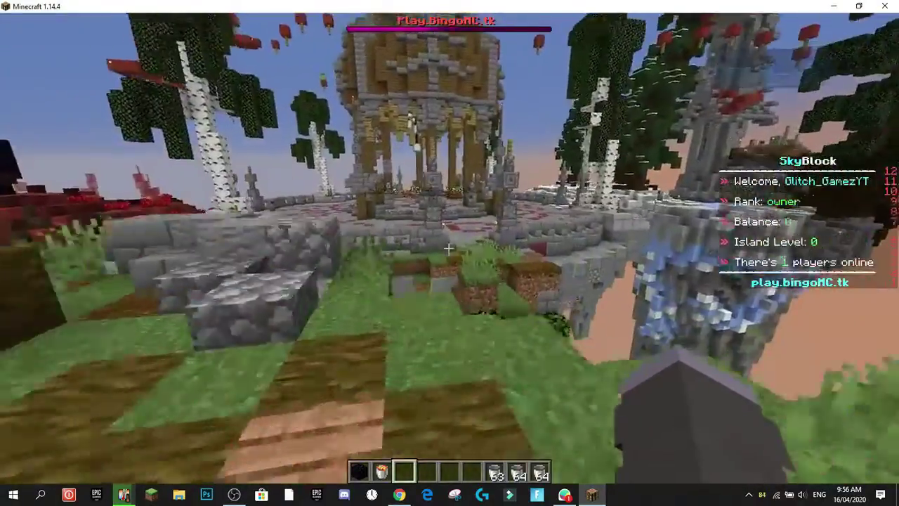
key(w)
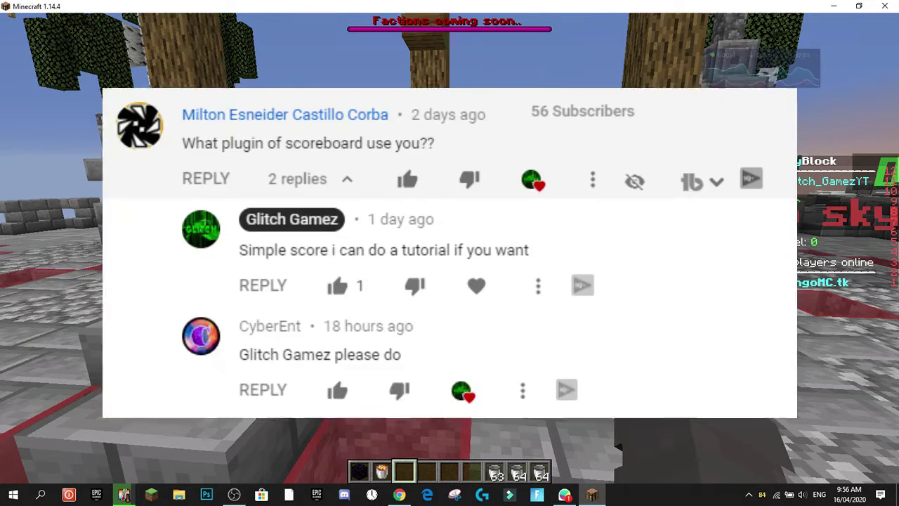
key(w)
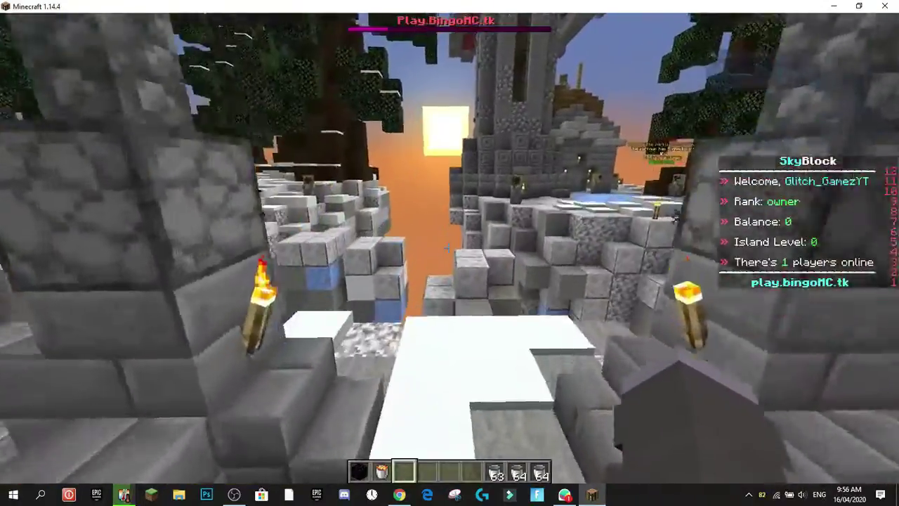
key(w)
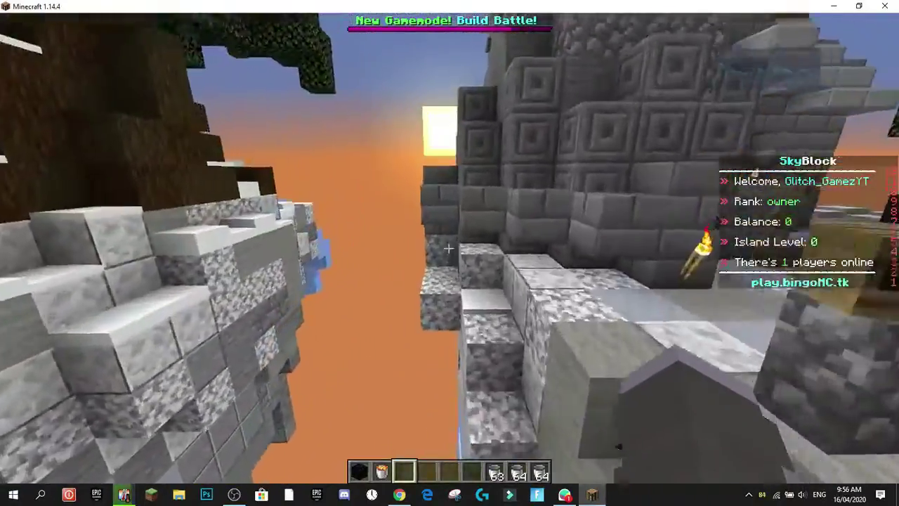
key(space)
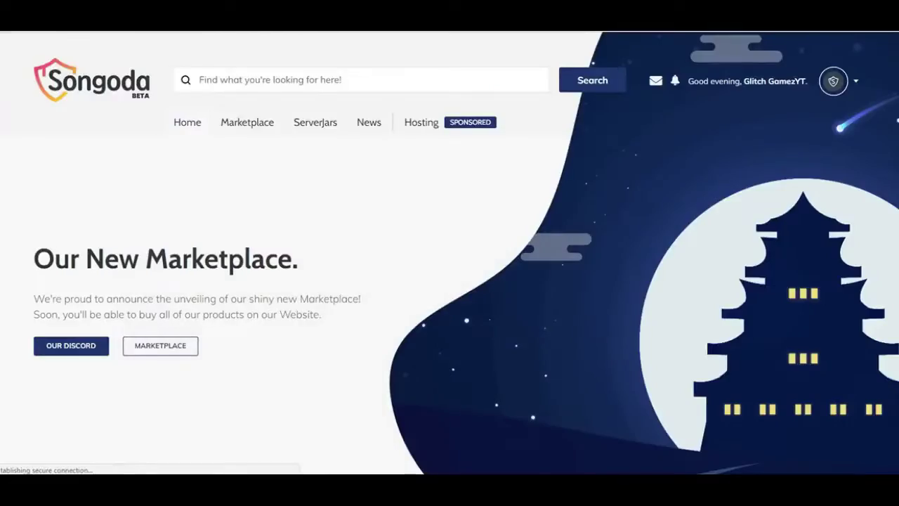
- Browse the Songoda marketplace listings and the EpicSpawners and XProtect plugin pages
scroll(449, 253, down, 2)
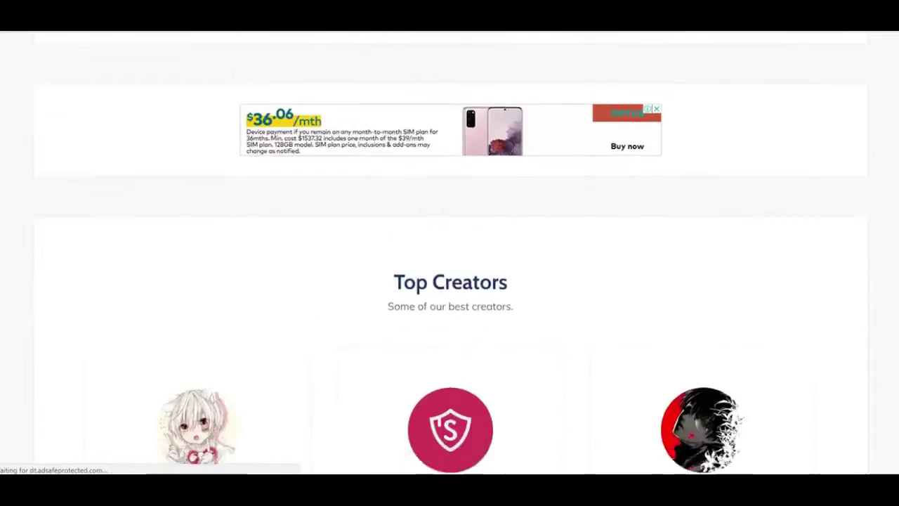
scroll(450, 253, down, 4)
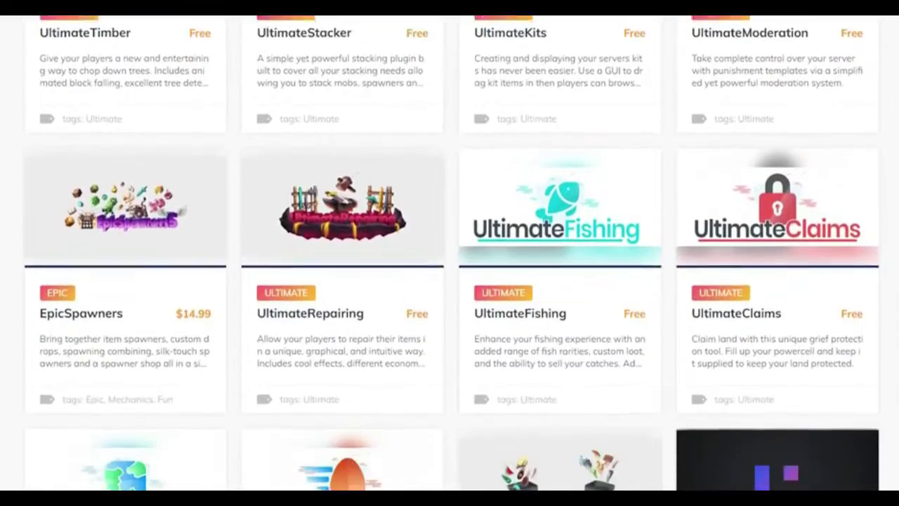
scroll(449, 253, down, 2)
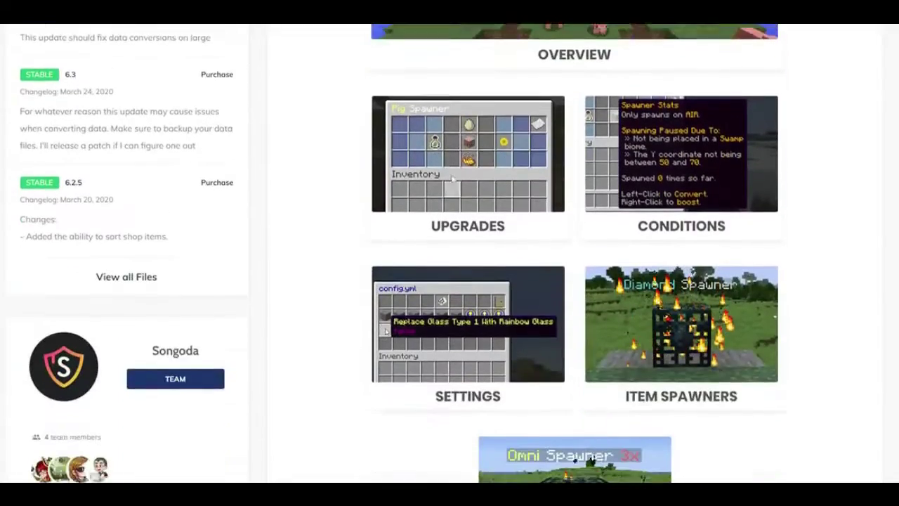
scroll(450, 253, down, 4)
scroll(449, 253, down, 2)
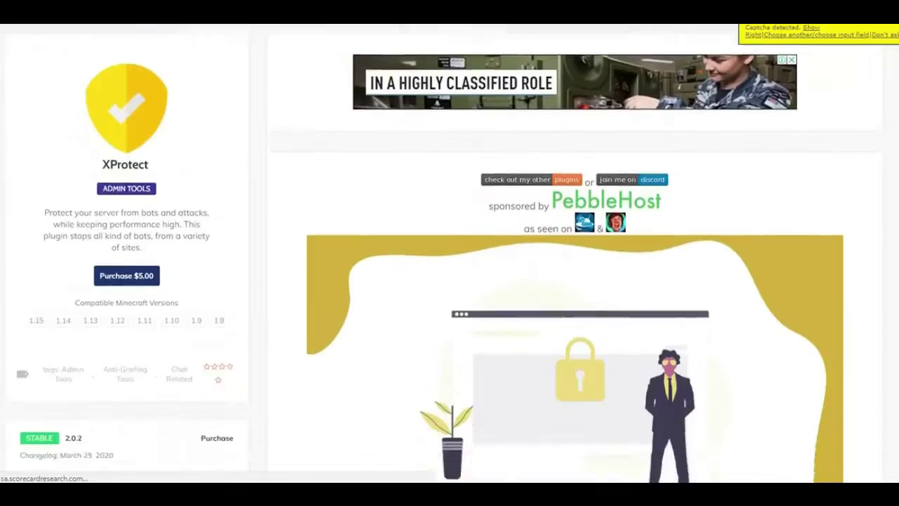
scroll(449, 253, down, 6)
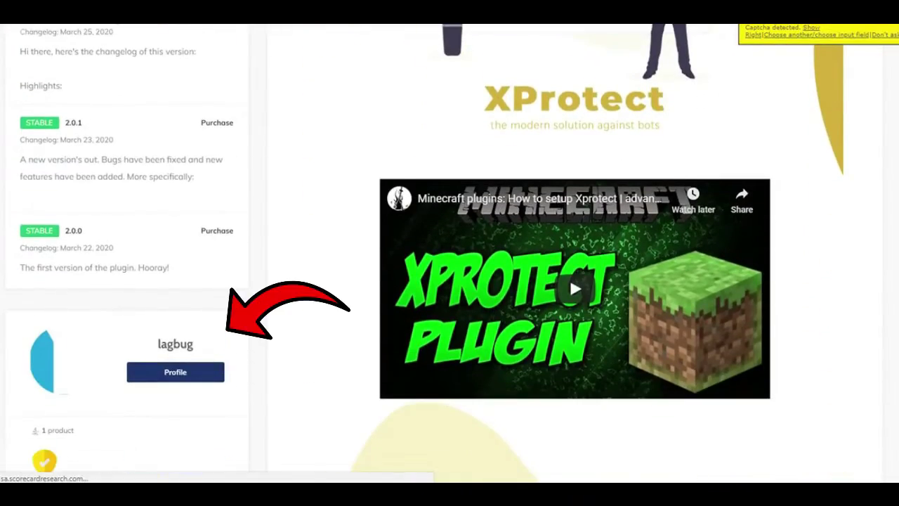
scroll(449, 253, down, 13)
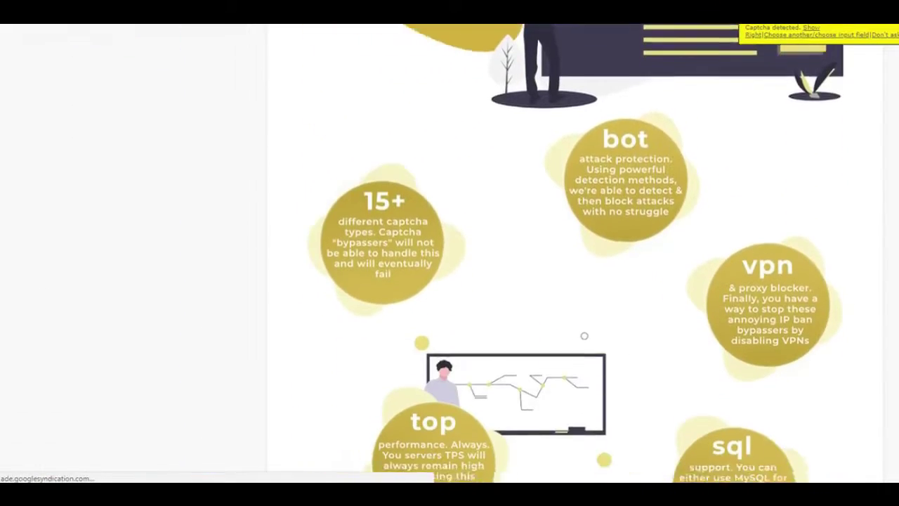
scroll(449, 253, down, 10)
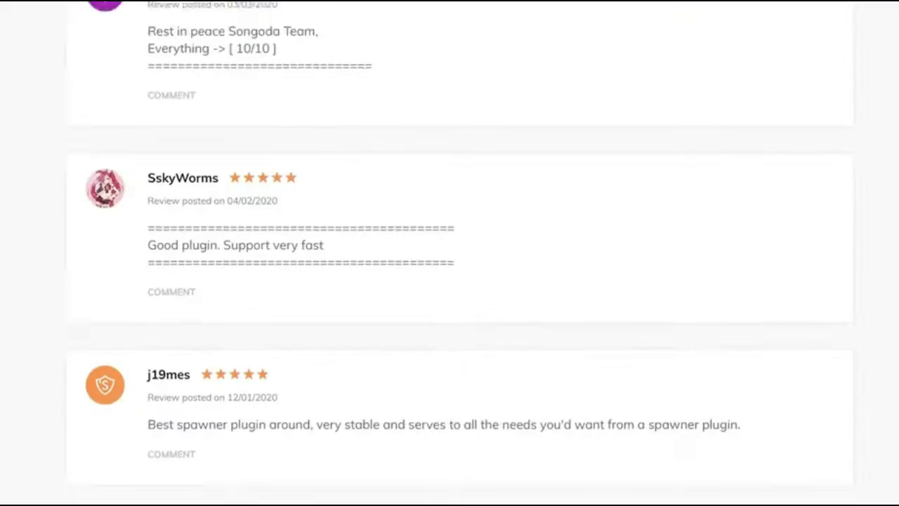
- Read through the user reviews of the EpicSpawners plugin
scroll(449, 253, down, 14)
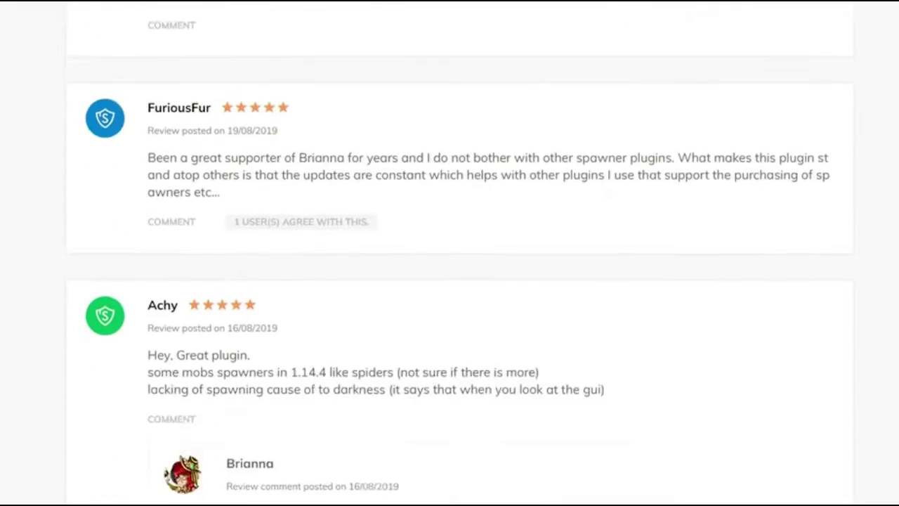
scroll(450, 253, down, 20)
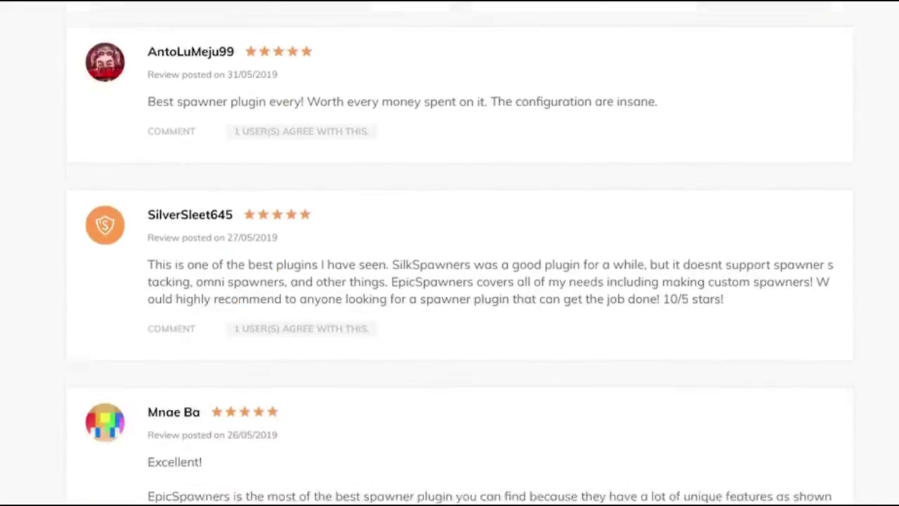
scroll(449, 253, down, 13)
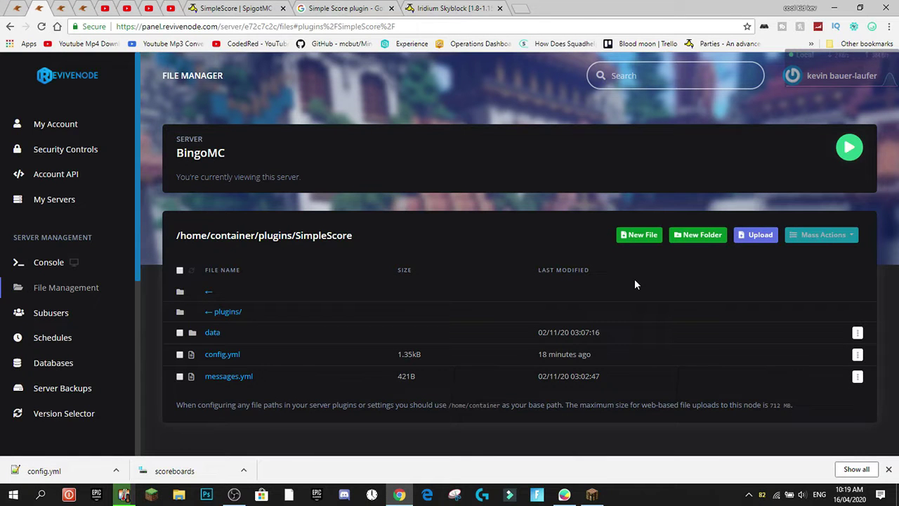
- Open config.yml from the SimpleScore plugin folder in the BingoMC server's file manager and look through its contents
click(219, 355)
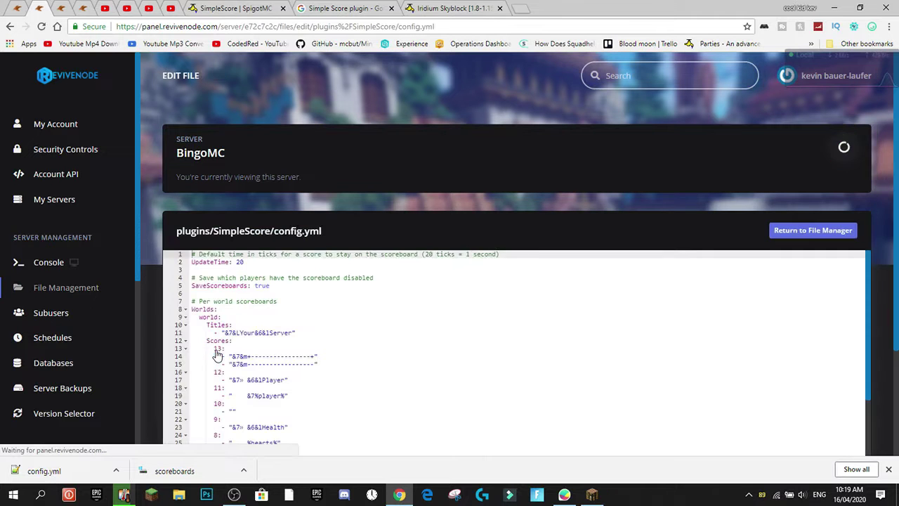
scroll(256, 285, down, 1)
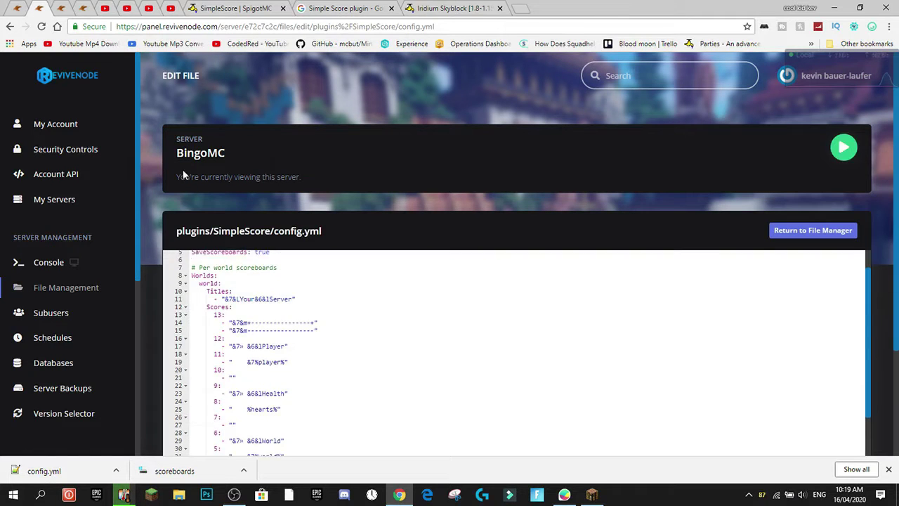
scroll(429, 297, down, 5)
scroll(429, 298, up, 5)
click(430, 271)
scroll(430, 270, down, 3)
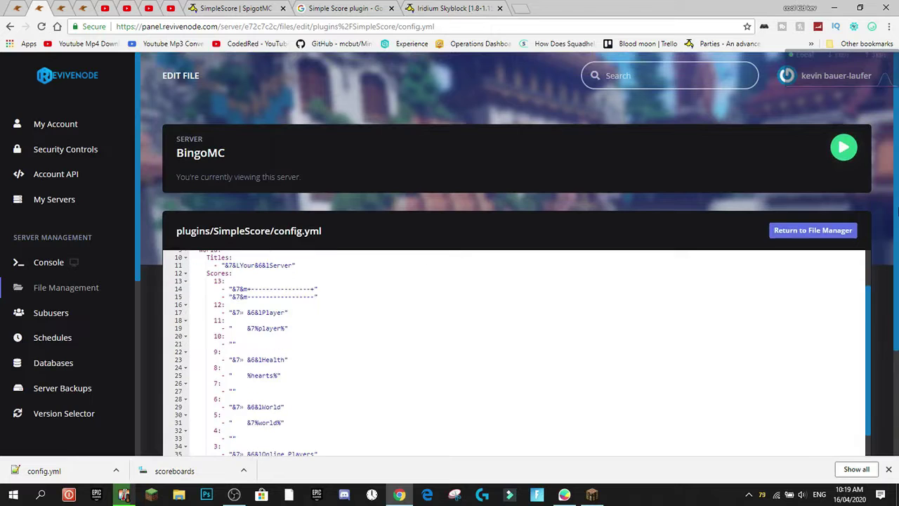
scroll(596, 222, up, 2)
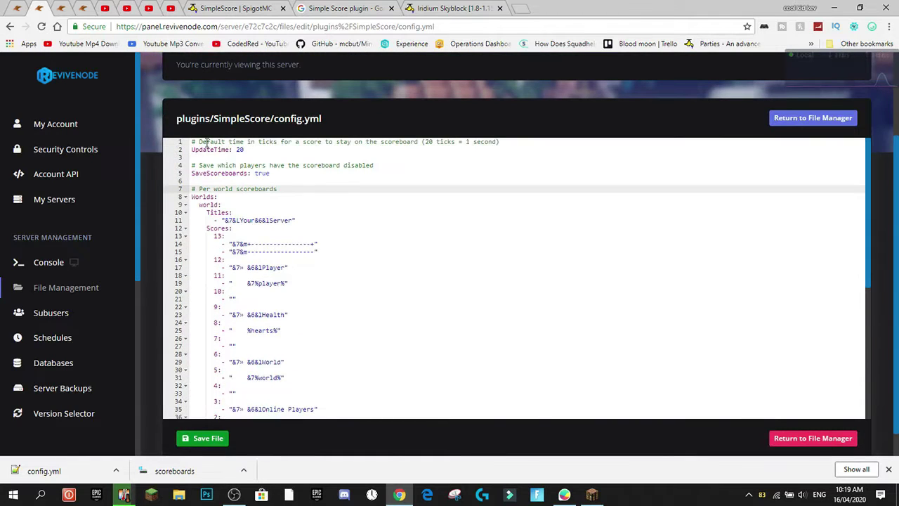
- Examine the UpdateTime setting with its tick comment and the Titles heading in the per-world scoreboard section of config.yml
drag(192, 143, 522, 142)
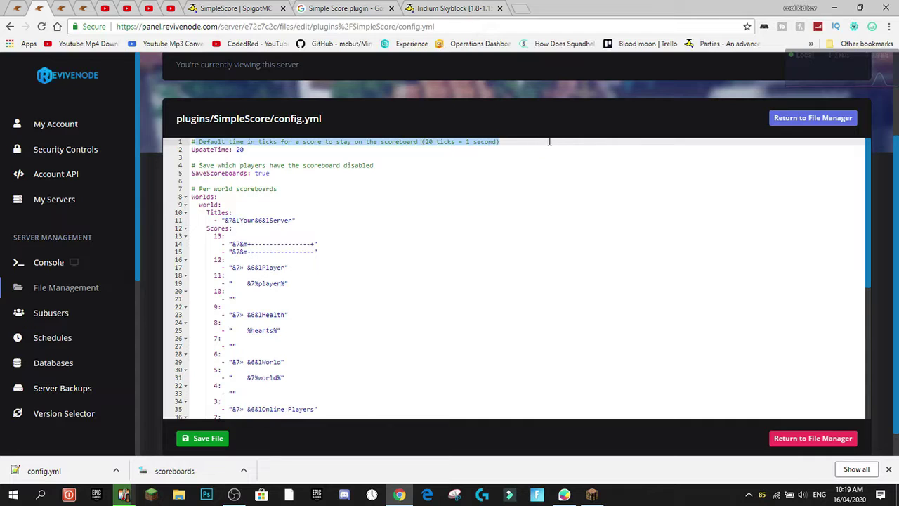
click(436, 142)
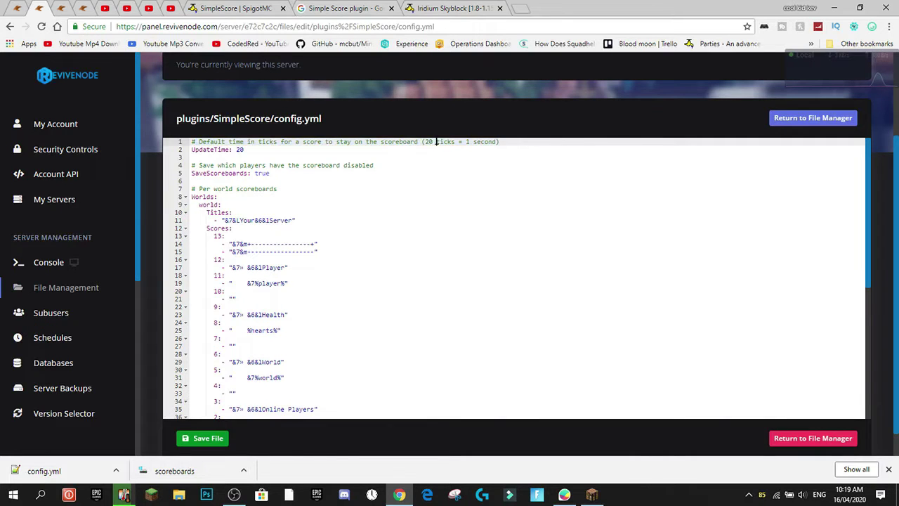
click(239, 150)
key(Down)
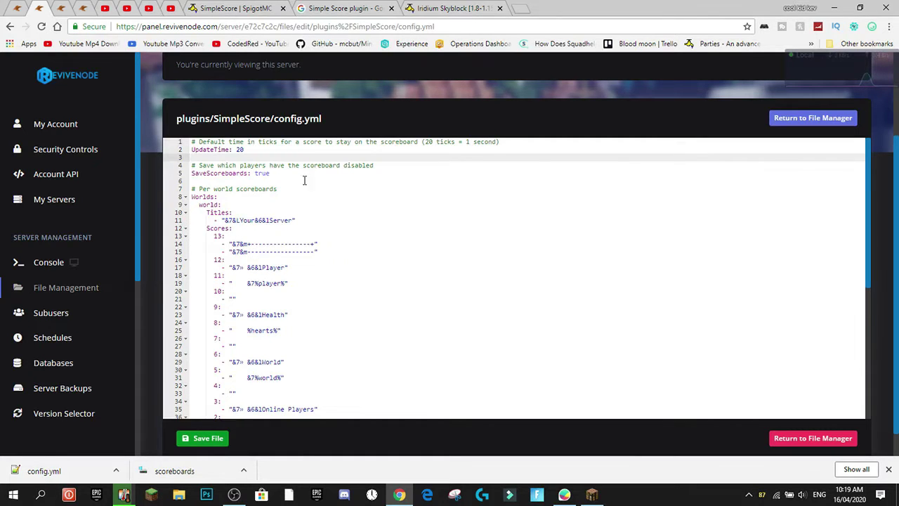
scroll(264, 188, down, 1)
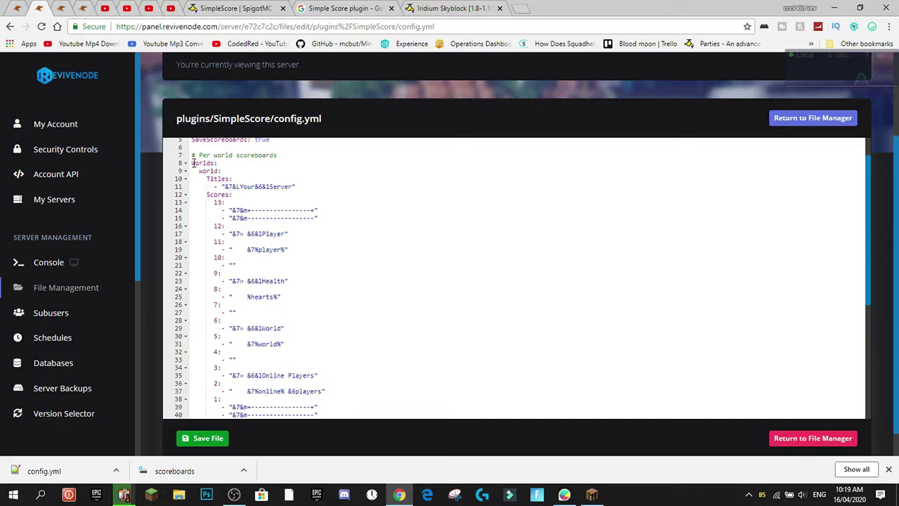
drag(193, 163, 242, 178)
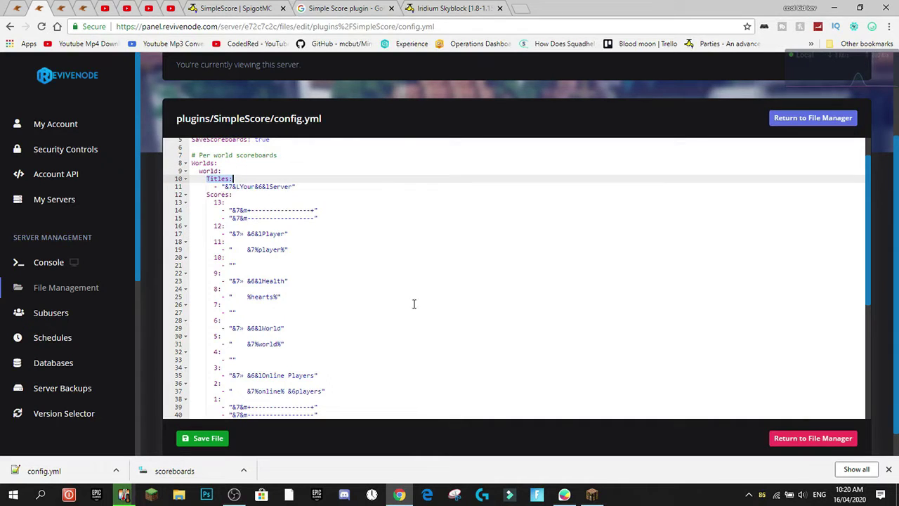
- Switch to Minecraft, return to the game and warp to oldspawn to view the current scoreboard
click(592, 495)
click(450, 148)
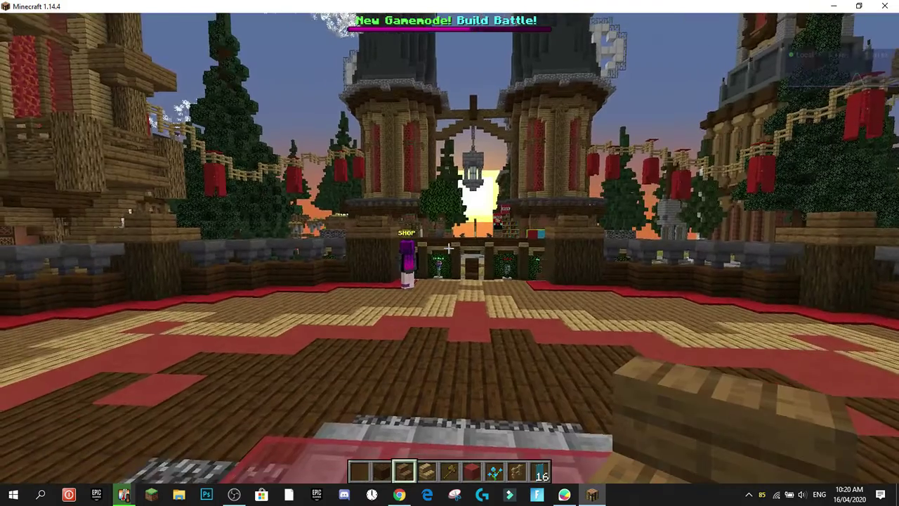
key(Escape)
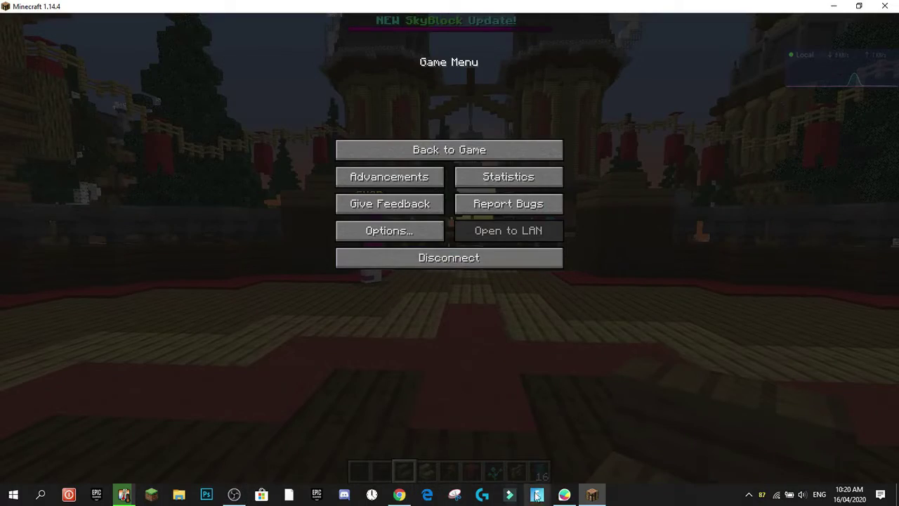
click(458, 154)
key(slash)
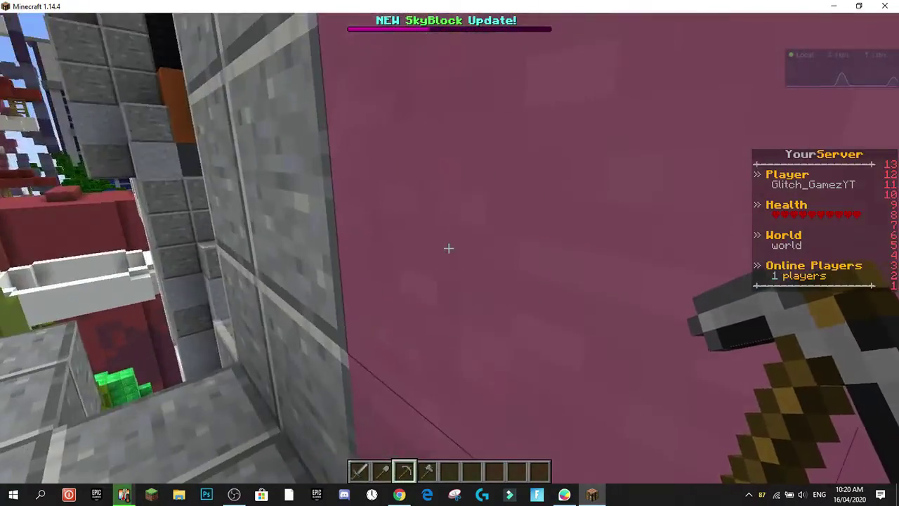
key(w)
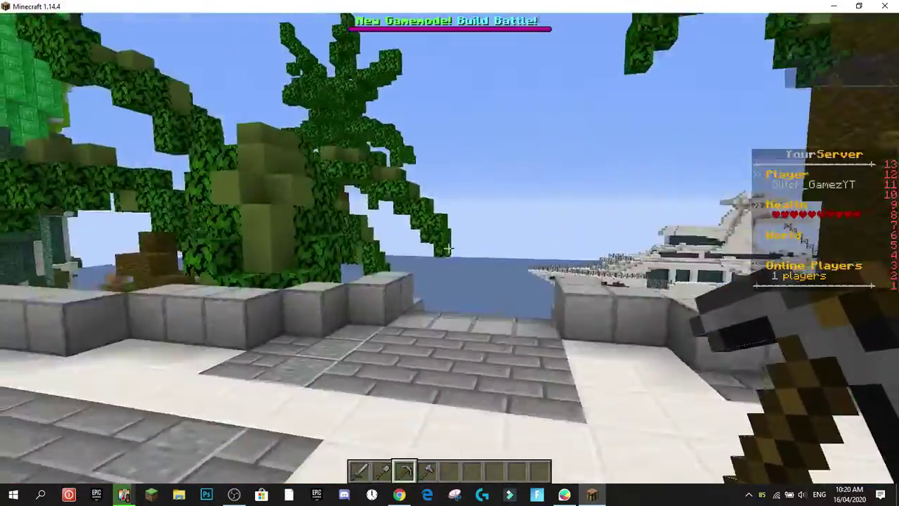
- Place the config editor and Minecraft side by side and compare the Titles line with the in-game scoreboard heading
key(Escape)
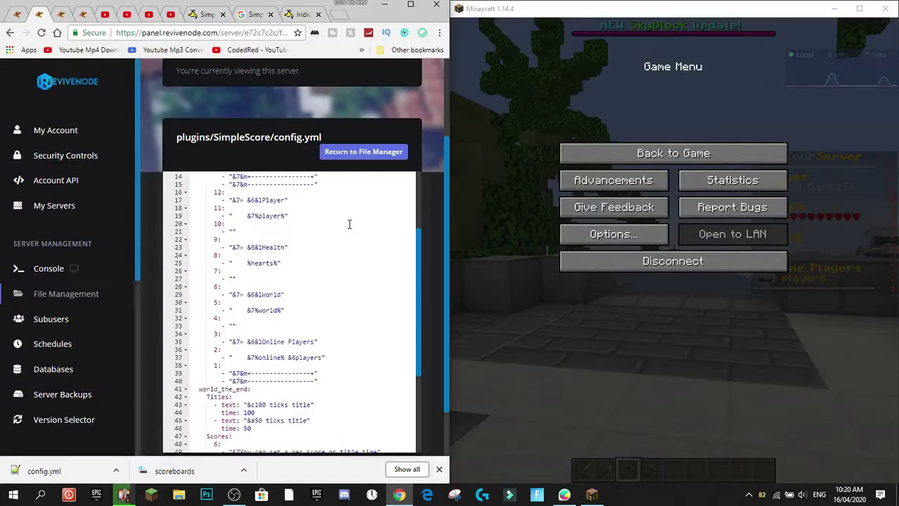
scroll(350, 223, up, 1)
key(Escape)
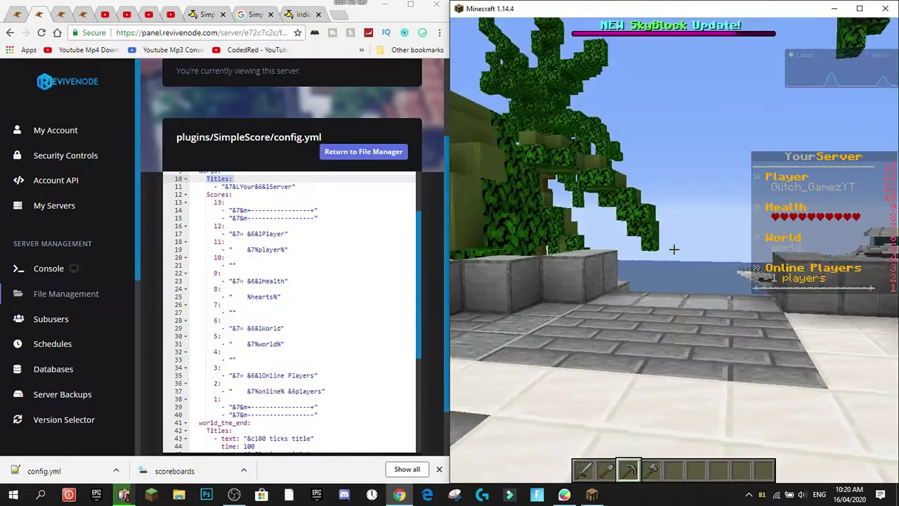
key(t)
scroll(278, 223, up, 1)
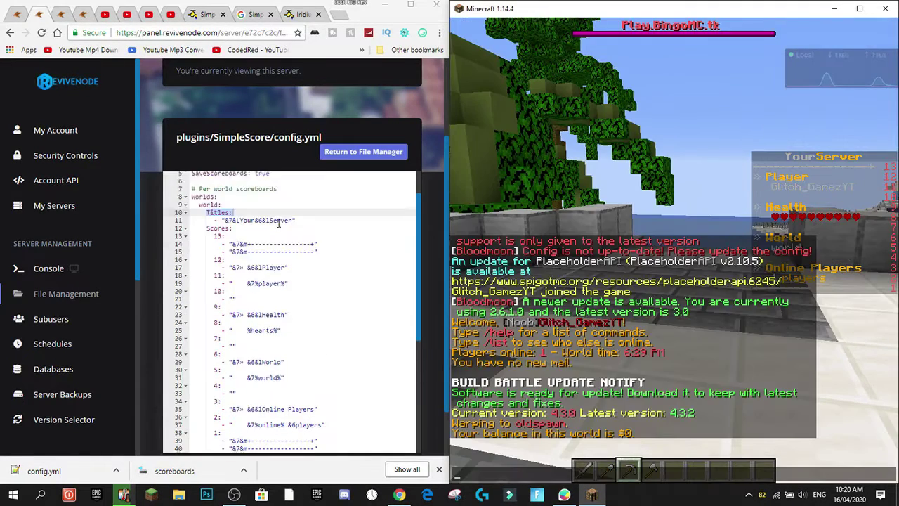
drag(224, 220, 247, 220)
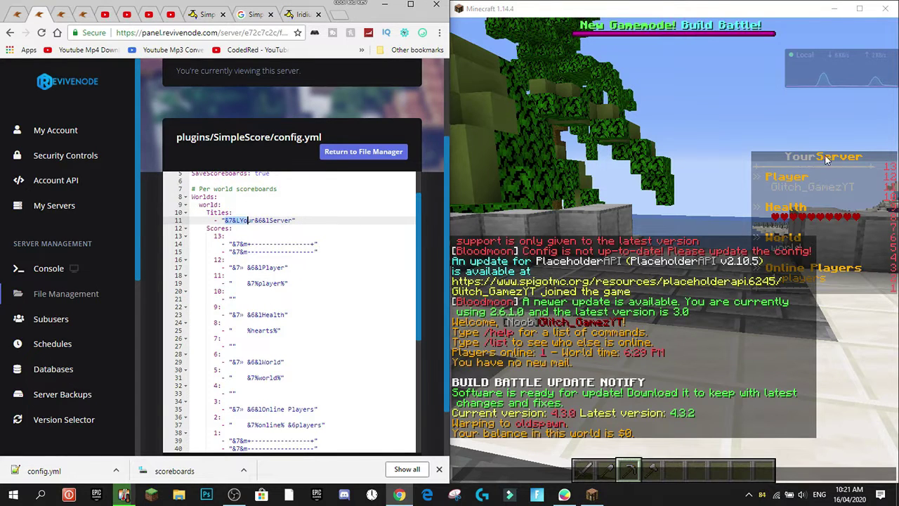
scroll(270, 234, down, 1)
click(259, 212)
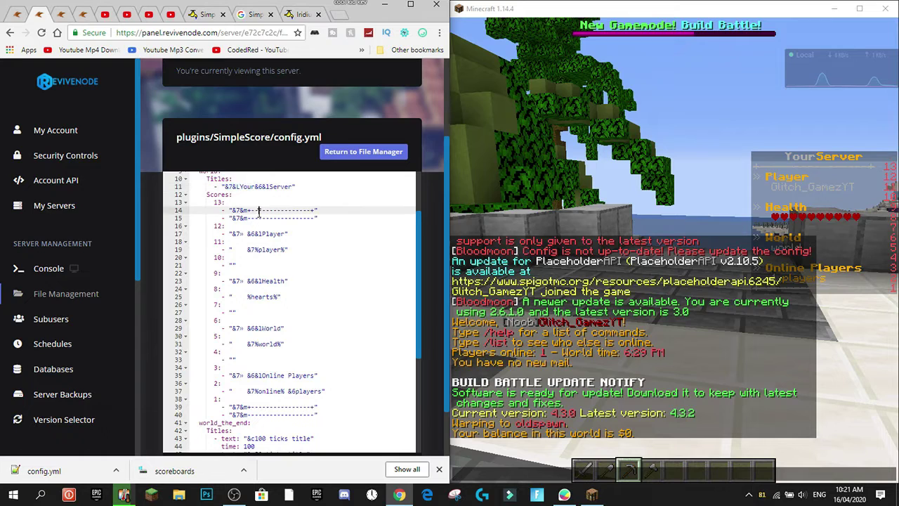
- Examine the Scores section, entry 13 and its dashed lines, comparing them with the numbered rows of the in-game scoreboard
double_click(229, 195)
double_click(218, 203)
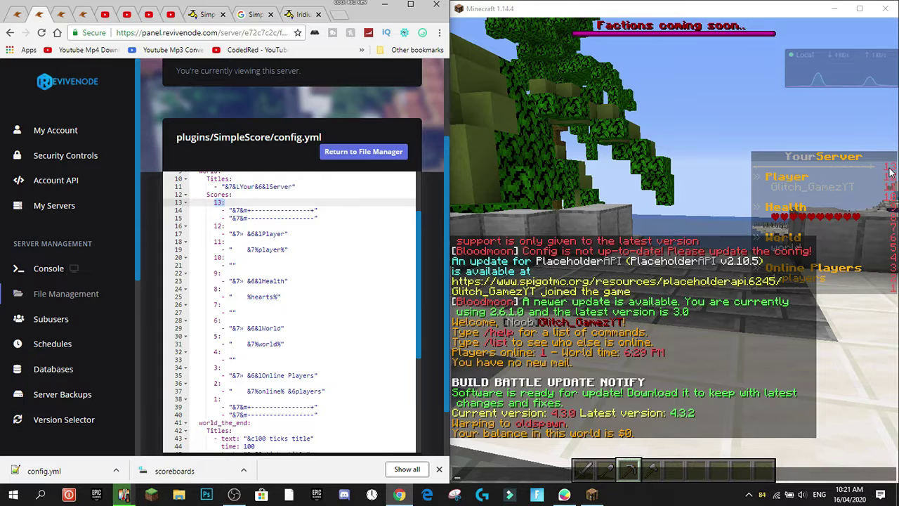
click(217, 203)
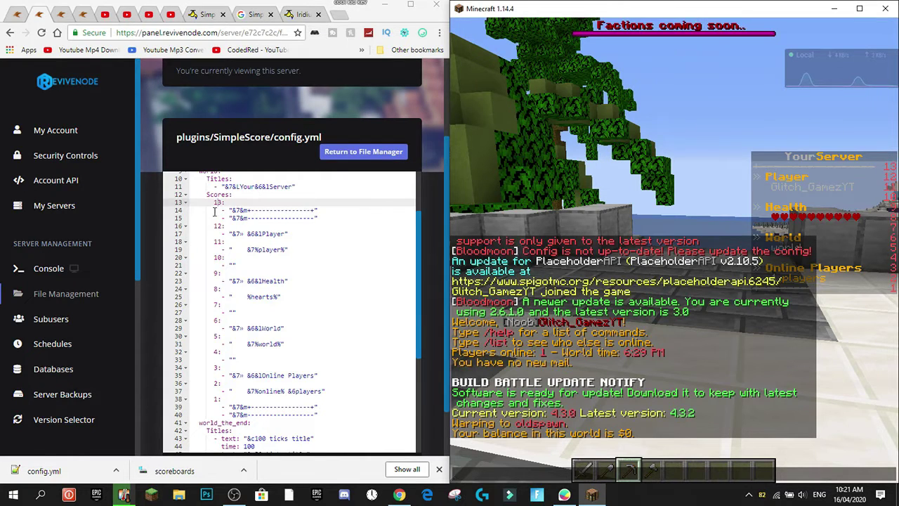
click(215, 204)
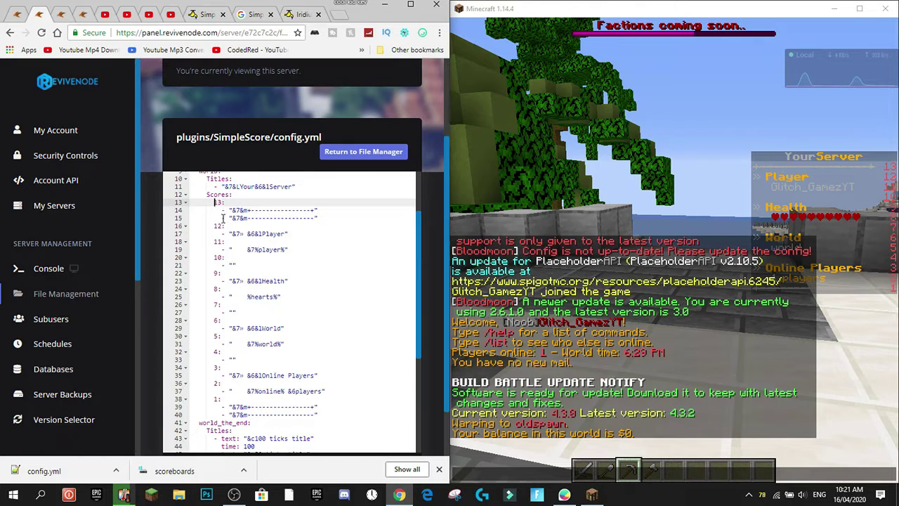
drag(222, 210, 327, 208)
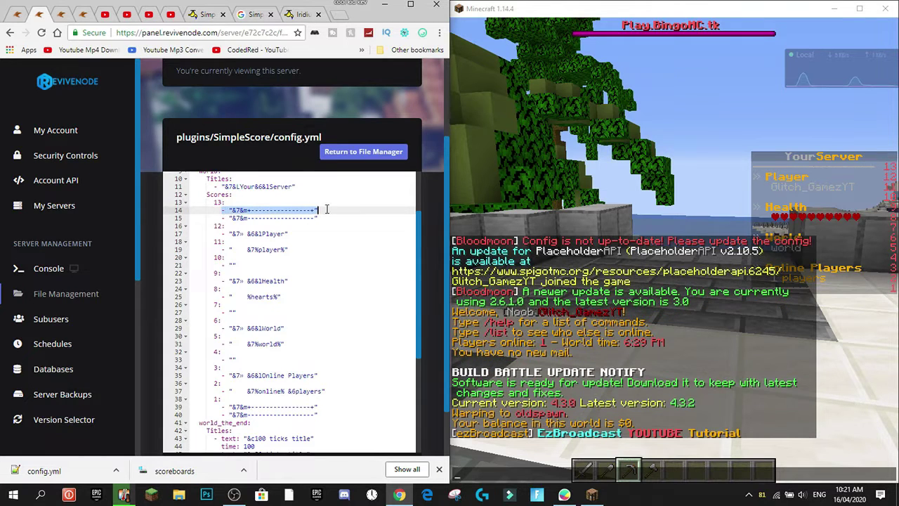
click(304, 225)
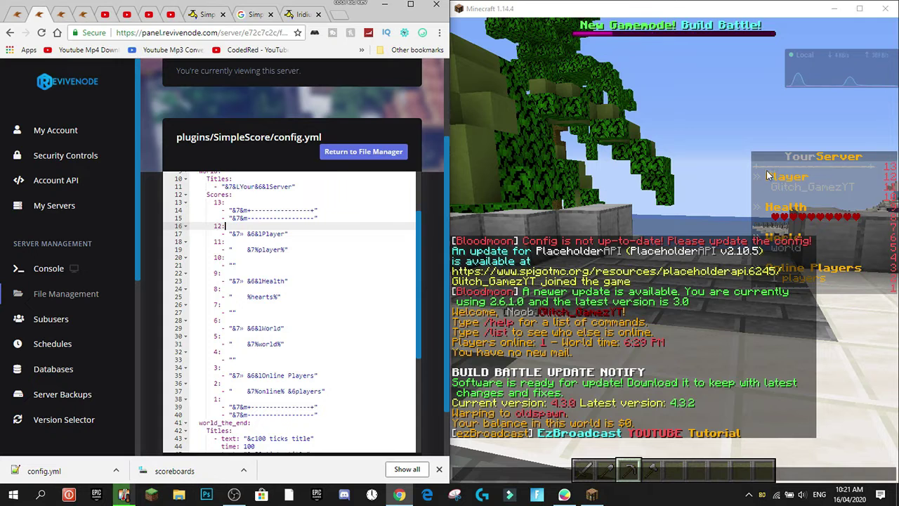
scroll(302, 211, down, 1)
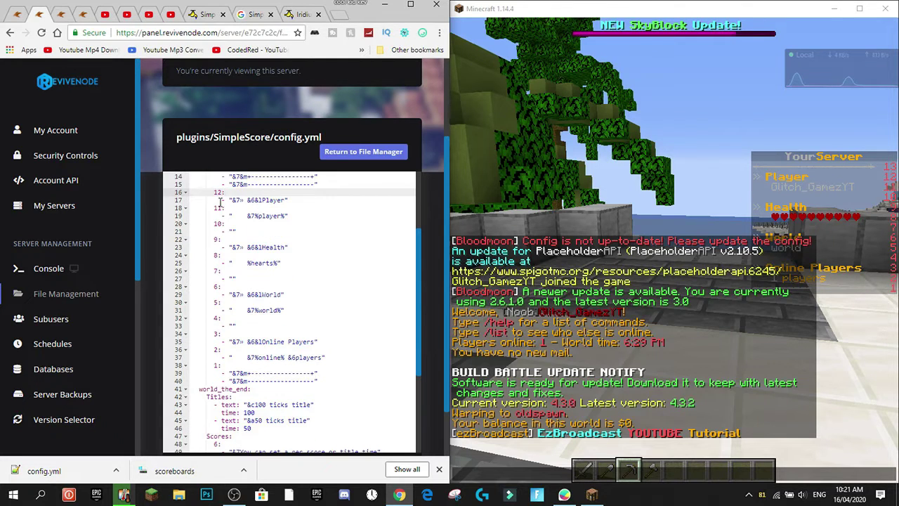
- Return to the full-size config editor and set the first half of the world scoreboard title to "&c&LYoutube"
click(834, 8)
scroll(287, 215, up, 3)
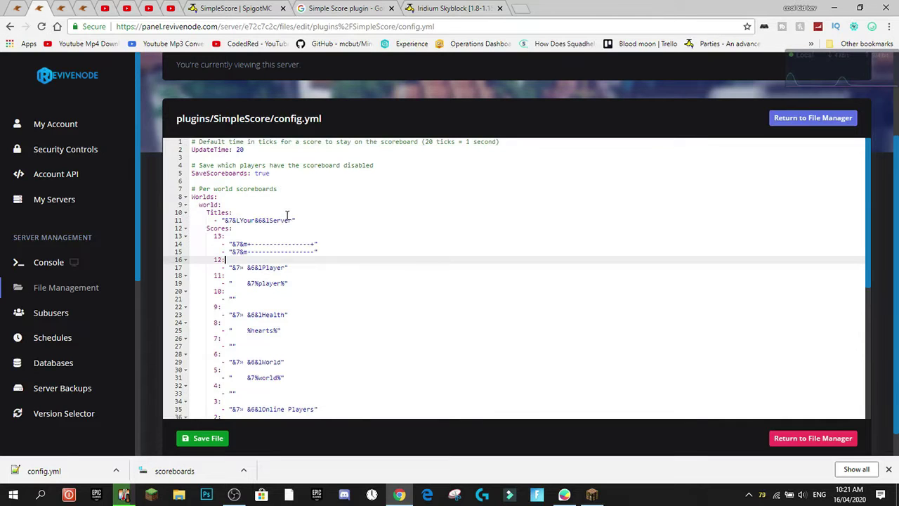
click(237, 220)
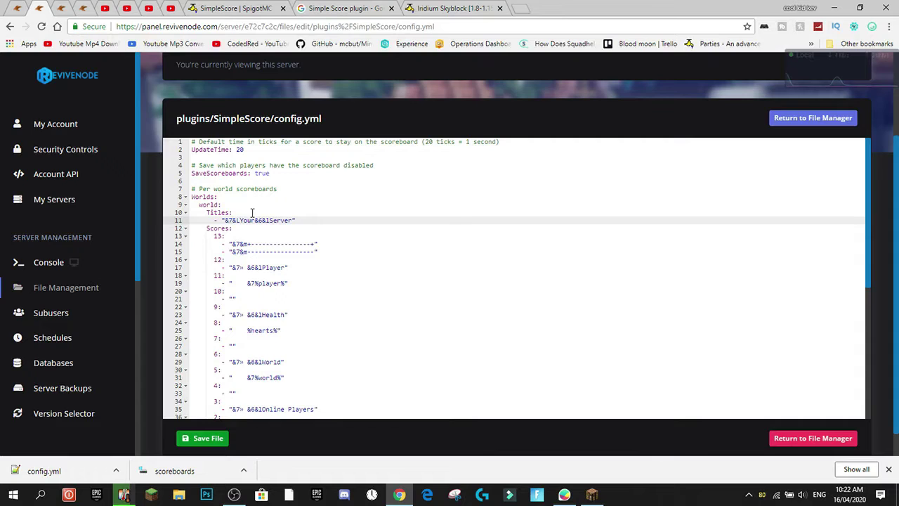
drag(240, 220, 255, 222)
text(Youtube)
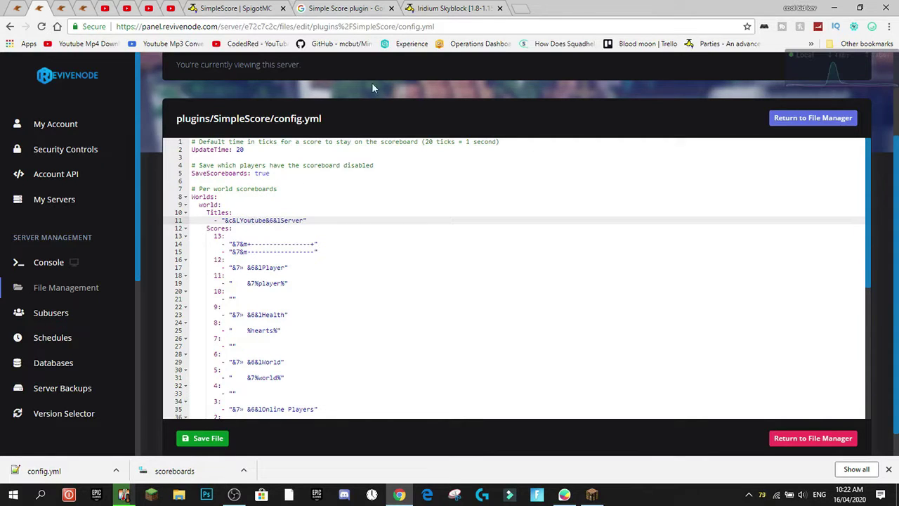
- Search Google for "color codes minecraft" and look up the chat code for white in DigMinecraft's color list
click(520, 8)
text(color)
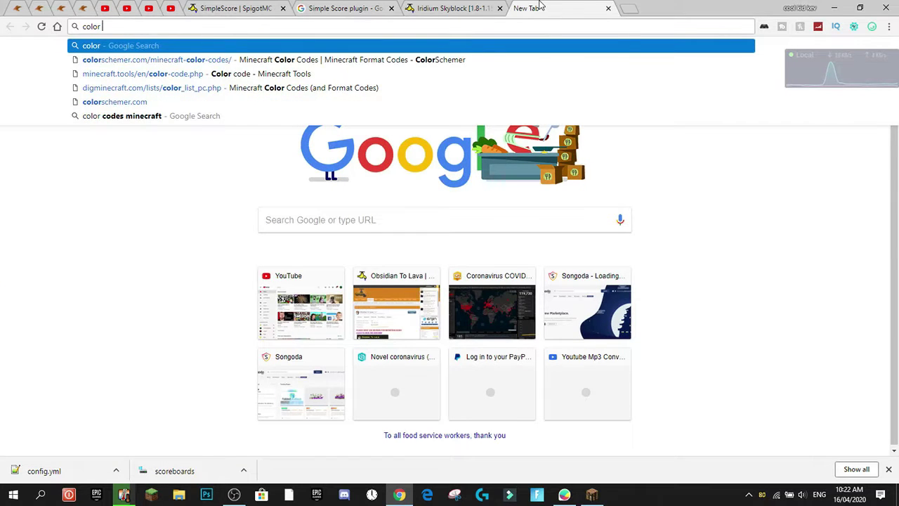
text(codes mine)
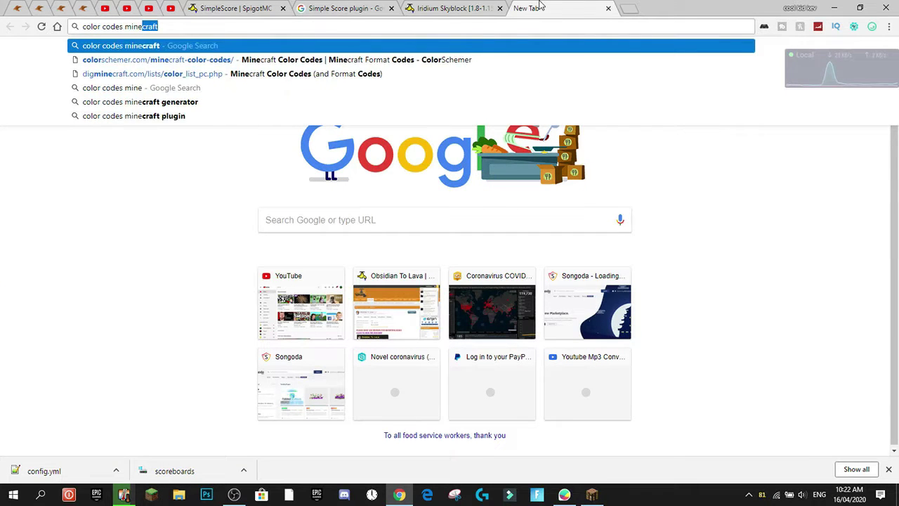
key(Return)
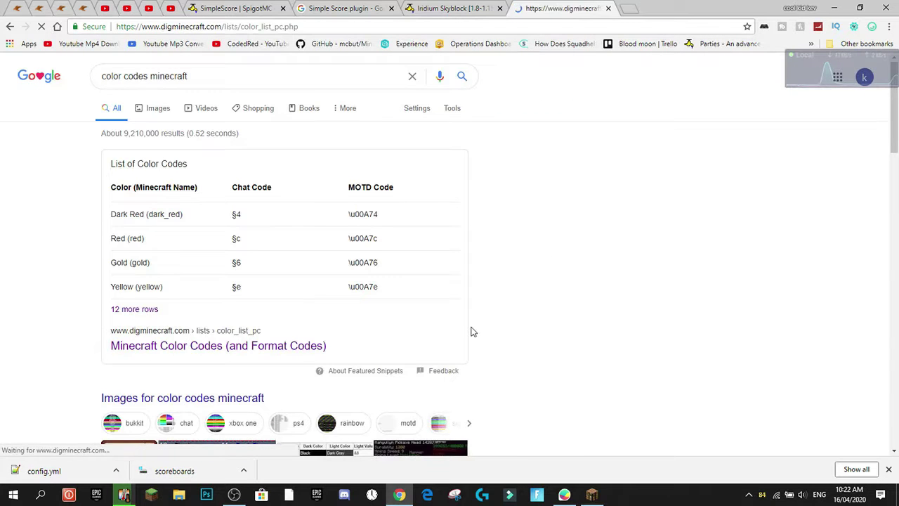
scroll(469, 327, down, 5)
scroll(255, 270, down, 3)
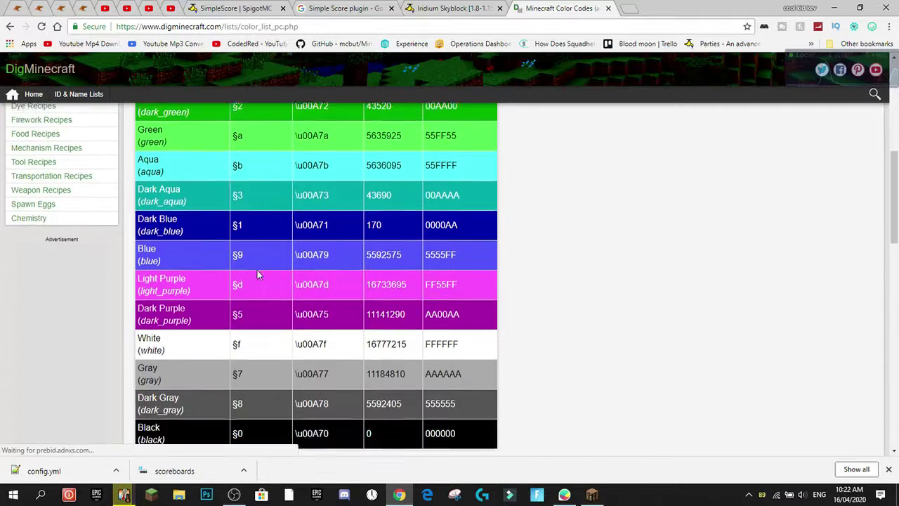
double_click(236, 230)
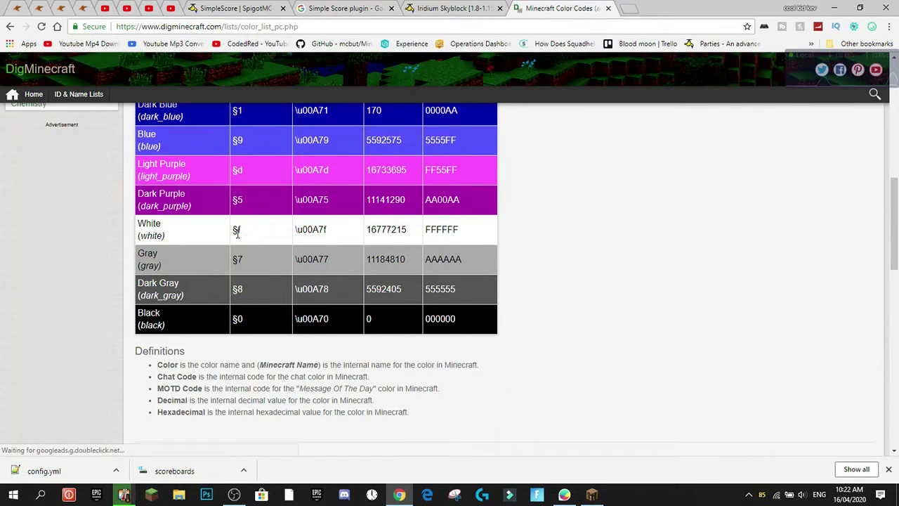
- Go back to config.yml and set the second half of the scoreboard title to "&f&lVideo"
click(232, 6)
key(ctrl+2)
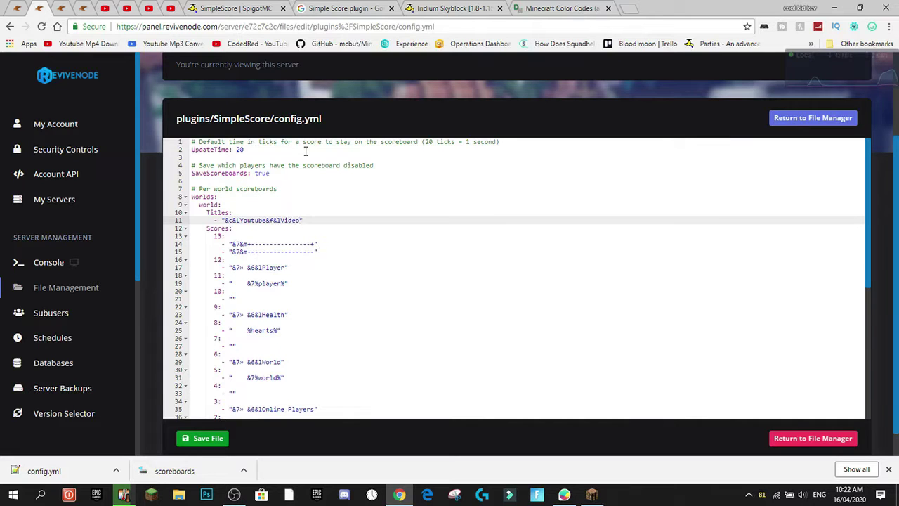
scroll(241, 209, down, 1)
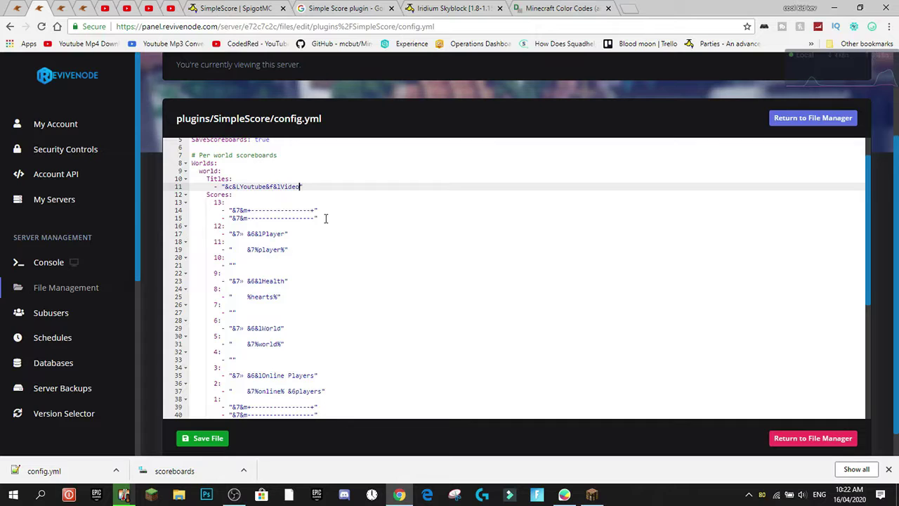
- Duplicate the "&7&m" dashed line under score 13 repeatedly to fill lines 15 to 25
scroll(325, 219, up, 1)
drag(320, 251, 257, 252)
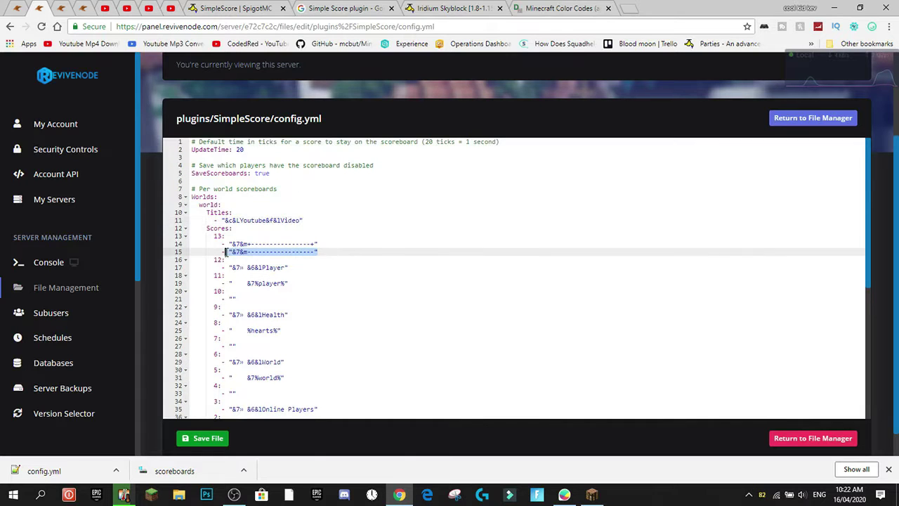
click(325, 251)
click(337, 251)
key(Return)
key(Return)
key(ctrl+v)
key(Return)
key(ctrl+v)
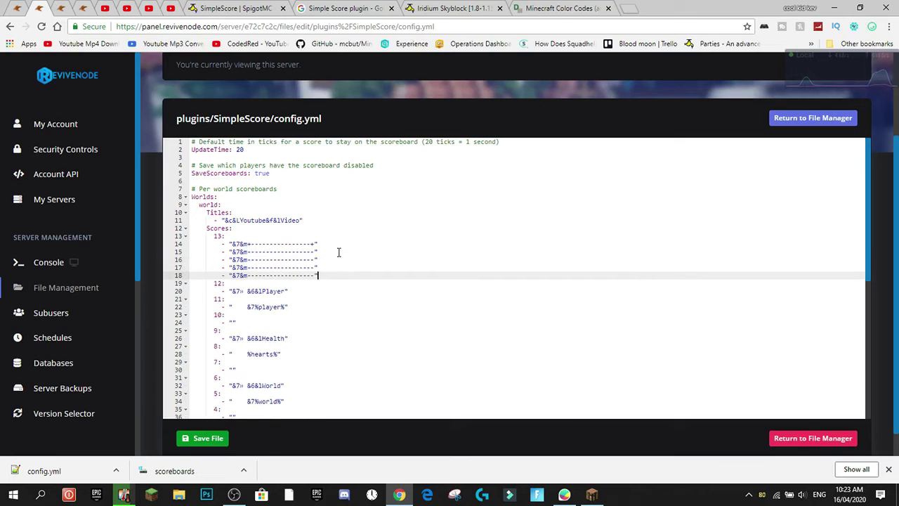
key(Return)
text(v)
key(Return)
key(BackSpace)
key(BackSpace)
key(BackSpace)
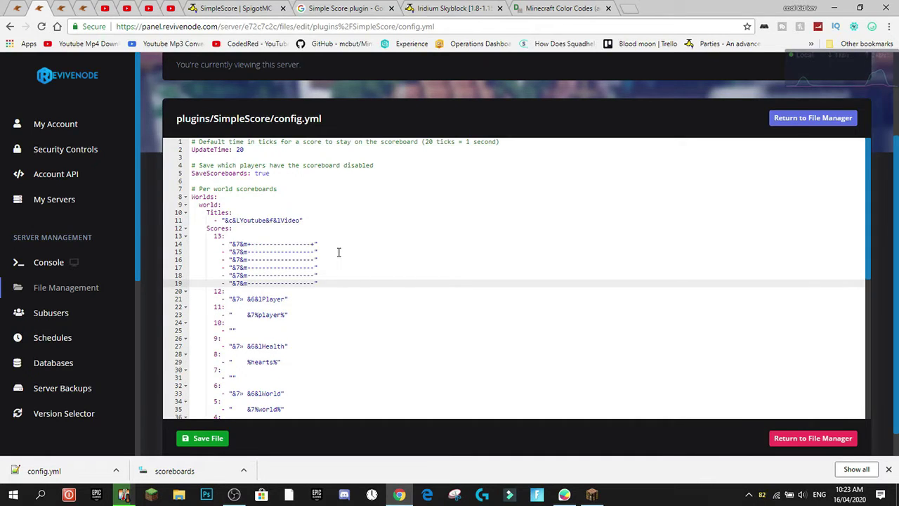
key(Return)
key(Return)
text(- "&7&m------------------")
key(Return)
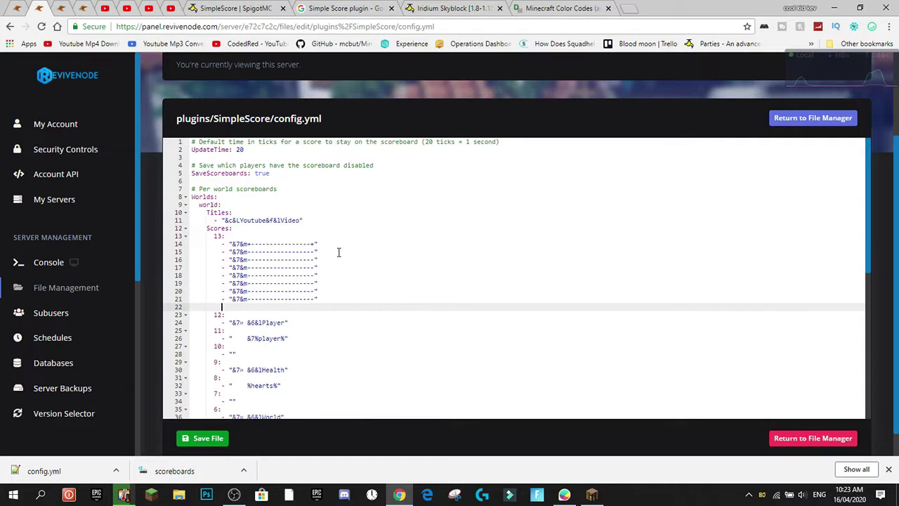
text(- "&7&m------------------")
key(Return)
text(- "&7&m------------------")
key(Return)
text(- "&7&m------------------")
key(Return)
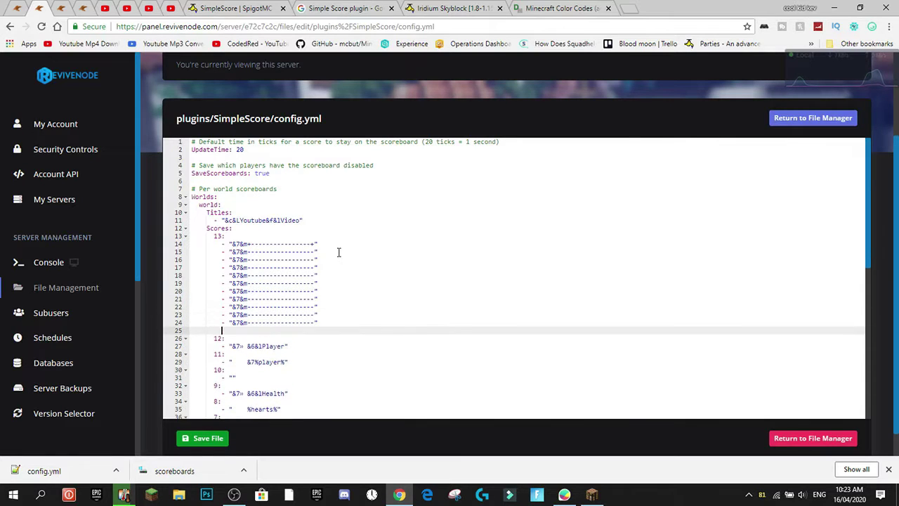
- Replace the plus signs on line 14 with dashes, and swap one end dash per side for a space on line 15 and two on line 16
scroll(295, 251, down, 2)
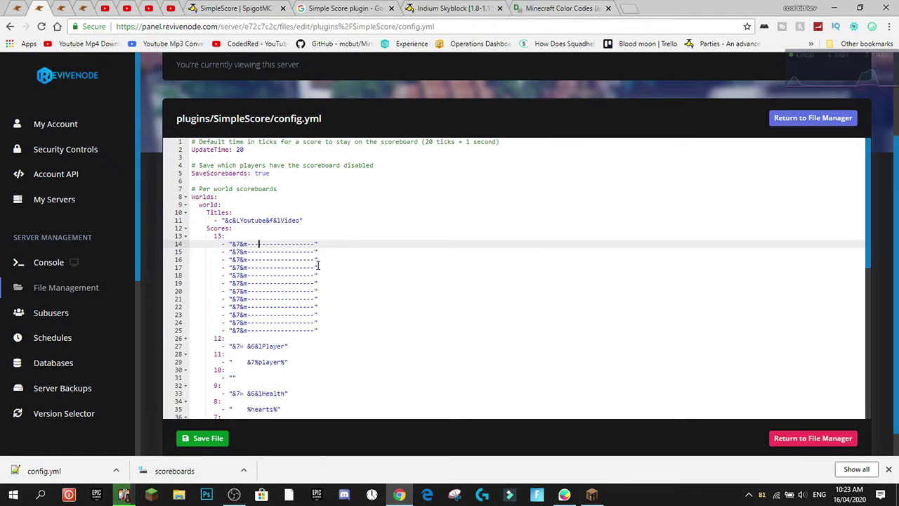
key(Down)
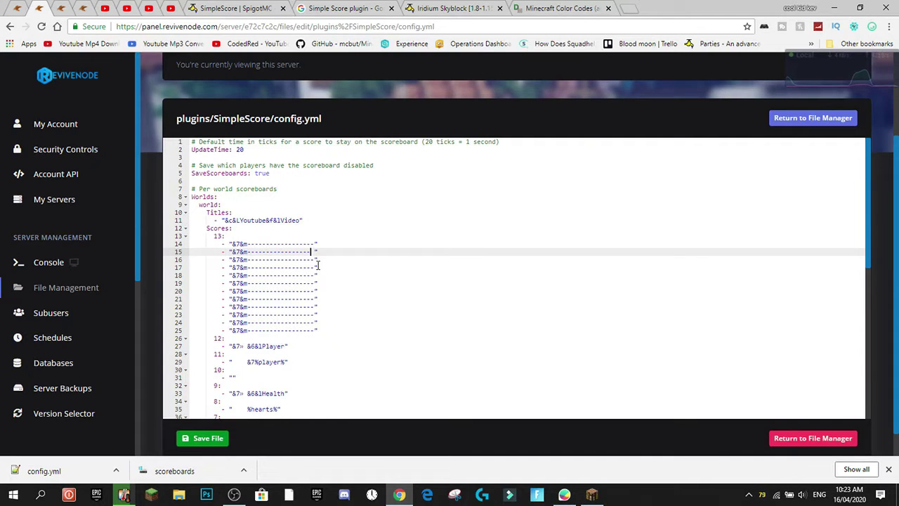
key(Down)
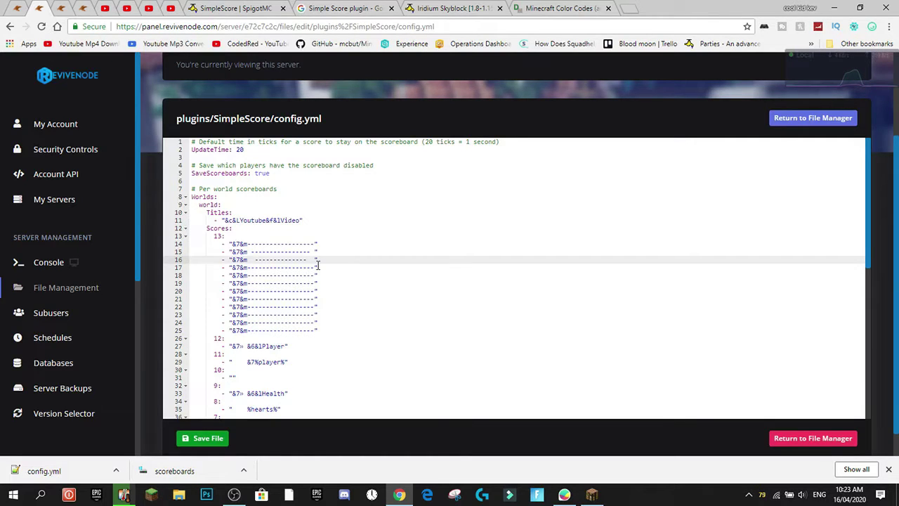
- Narrow the dashed line on line 17 by replacing three dashes at each end with spaces
key(Down)
key(Right)
key(Right)
key(Right)
key(Right)
key(Right)
key(Right)
key(Right)
key(Right)
key(Right)
key(Right)
key(Right)
key(Right)
key(BackSpace)
key(BackSpace)
key(BackSpace)
key(Left)
key(Left)
key(Left)
key(Left)
key(Left)
key(Left)
key(Left)
key(Left)
key(Left)
key(Left)
key(Left)
key(Left)
key(Left)
key(Left)
key(BackSpace)
key(BackSpace)
key(BackSpace)
- Narrow the dashed line on line 18 by replacing four dashes at each end with spaces
key(Down)
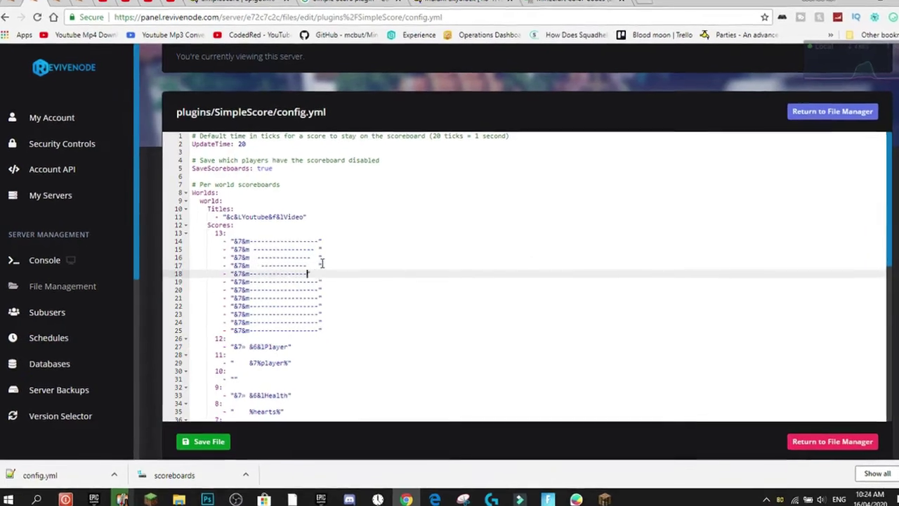
key(BackSpace)
key(BackSpace)
key(BackSpace)
key(BackSpace)
key(Left)
key(Left)
key(Left)
key(Left)
key(Left)
key(Left)
key(Left)
key(Left)
key(Left)
key(Left)
key(Left)
key(Left)
key(Left)
key(BackSpace)
key(BackSpace)
key(BackSpace)
key(BackSpace)
key(BackSpace)
- Narrow the dashed line on line 19 to eight dashes with spaces at both ends
key(Down)
key(Right)
key(BackSpace)
key(BackSpace)
key(BackSpace)
key(BackSpace)
key(BackSpace)
key(BackSpace)
key(Right)
key(Right)
key(Right)
key(Right)
key(Right)
key(Right)
key(Right)
key(Right)
key(Right)
key(Right)
key(Right)
key(Right)
key(BackSpace)
key(BackSpace)
key(BackSpace)
key(BackSpace)
key(BackSpace)
key(BackSpace)
- Narrow the dashed lines on lines 20 and 21 to six and four centred dashes by replacing the end dashes with spaces
key(Down)
key(Left)
key(Left)
key(Left)
key(Left)
key(Left)
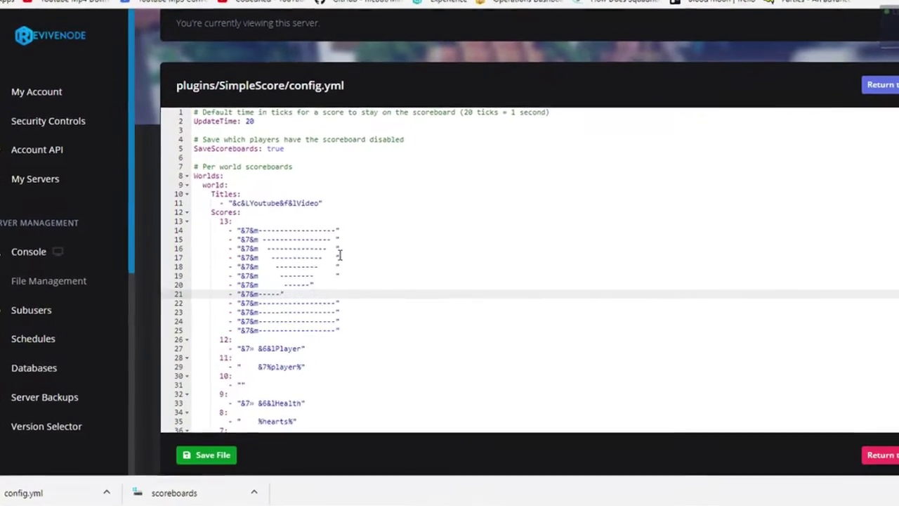
key(BackSpace)
key(BackSpace)
key(BackSpace)
key(BackSpace)
key(BackSpace)
key(BackSpace)
key(BackSpace)
key(Right)
key(Right)
key(Right)
key(Right)
key(Right)
key(Right)
key(Right)
key(Right)
key(Right)
key(Right)
key(Right)
key(BackSpace)
key(BackSpace)
key(BackSpace)
key(BackSpace)
key(BackSpace)
key(BackSpace)
key(BackSpace)
- Narrow the dashed line on line 22 to two centred dashes by replacing eight dashes at each end with spaces
key(Down)
key(Right)
key(Right)
key(Right)
key(Right)
key(Right)
key(Right)
key(Right)
key(BackSpace)
key(BackSpace)
key(BackSpace)
key(BackSpace)
key(BackSpace)
key(BackSpace)
key(BackSpace)
key(BackSpace)
key(Left)
key(Left)
key(Left)
key(Left)
key(Left)
key(Left)
key(Left)
key(Left)
key(Left)
key(Left)
key(BackSpace)
key(BackSpace)
key(BackSpace)
key(BackSpace)
key(BackSpace)
key(BackSpace)
key(BackSpace)
key(BackSpace)
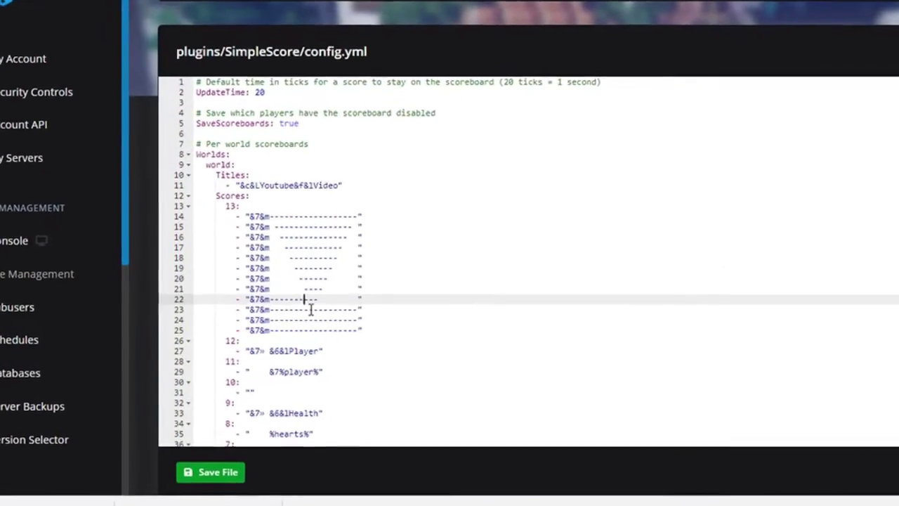
- Replace the remaining full-width dashed lines below line 22 with two copies of the centred four-dash line
drag(345, 330, 173, 316)
key(BackSpace)
key(ctrl+v)
key(Return)
key(ctrl+v)
click(283, 311)
key(BackSpace)
key(BackSpace)
key(BackSpace)
key(BackSpace)
key(BackSpace)
key(BackSpace)
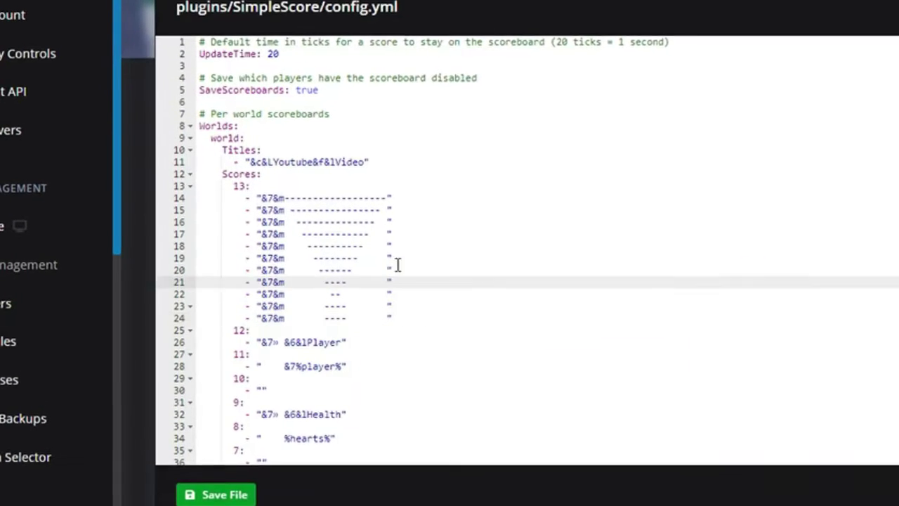
- Widen line 24 to six dashes, and add another six-dash line on line 25 followed by four blank lines
text(--)
key(Return)
text(- "&7&m      ------      ")
key(Return)
key(Return)
key(Return)
key(Return)
- Replace line 25 with a copy of the eight-dash line and put a copy of the ten-dash line on line 26
drag(249, 331, 401, 330)
click(385, 255)
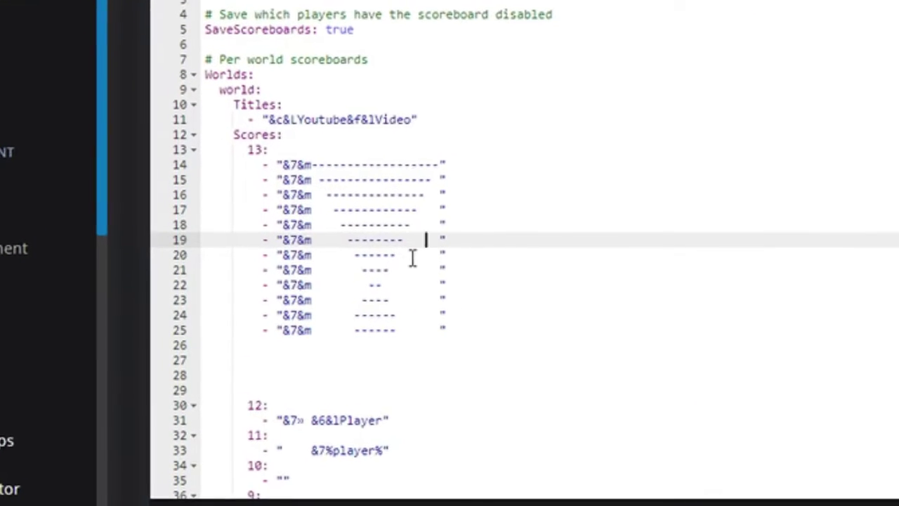
text(- "&7&m     --------     ")
drag(446, 225, 269, 227)
click(385, 345)
text(- "&7&m    ----------    ")
- Put copies of the twelve-dash line from line 17 and the fourteen-dash line from line 16 on lines 27 and 28
click(323, 360)
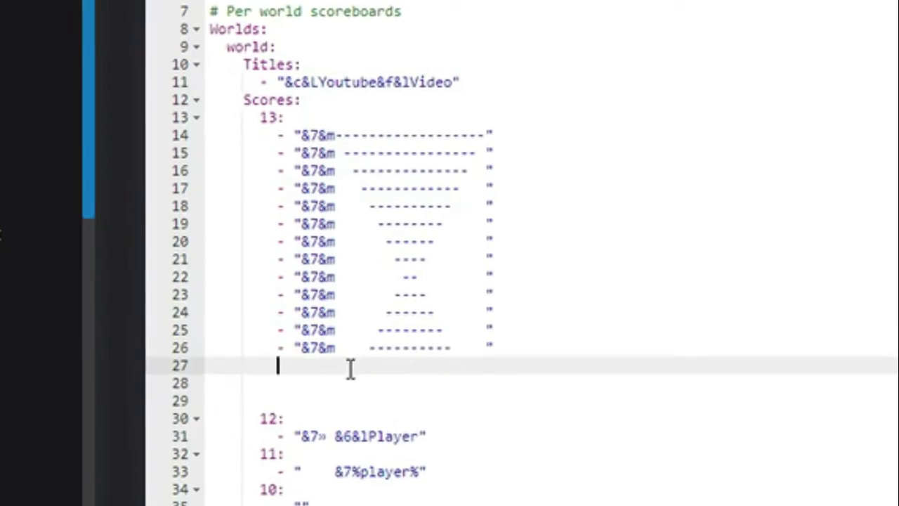
key(ctrl+v)
click(405, 375)
key(ctrl+v)
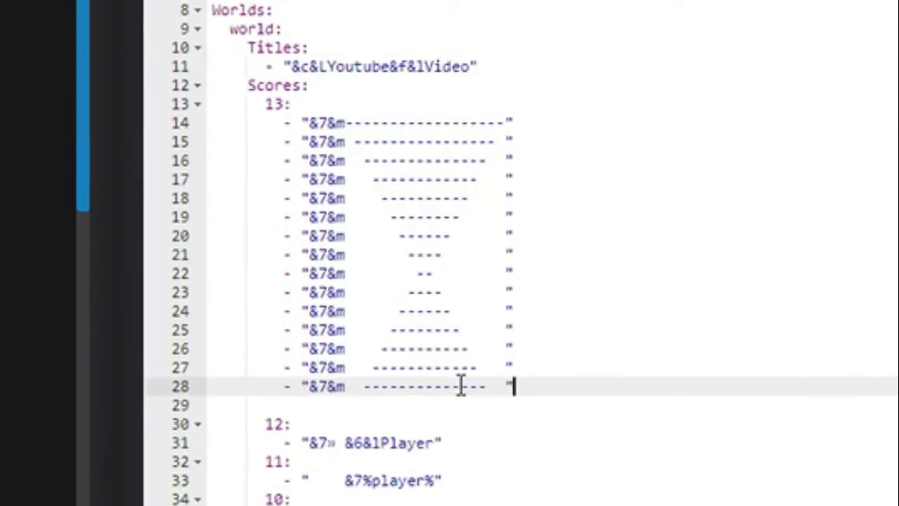
- Complete the divider with copies of the dashed lines from line 15 and line 14 on lines 29 and 30
key(Return)
key(ctrl+v)
key(Up)
key(Up)
key(Up)
key(Up)
key(Up)
key(Up)
key(Up)
key(Up)
key(Up)
key(Up)
key(Up)
key(Up)
key(Up)
key(Up)
key(Up)
key(shift+Home)
key(ctrl+c)
key(Down)
key(Down)
key(Down)
key(Down)
key(Down)
key(Down)
key(Down)
key(Down)
key(Down)
key(Down)
key(Down)
key(Down)
key(Down)
key(Down)
key(Down)
key(Down)
key(ctrl+v)
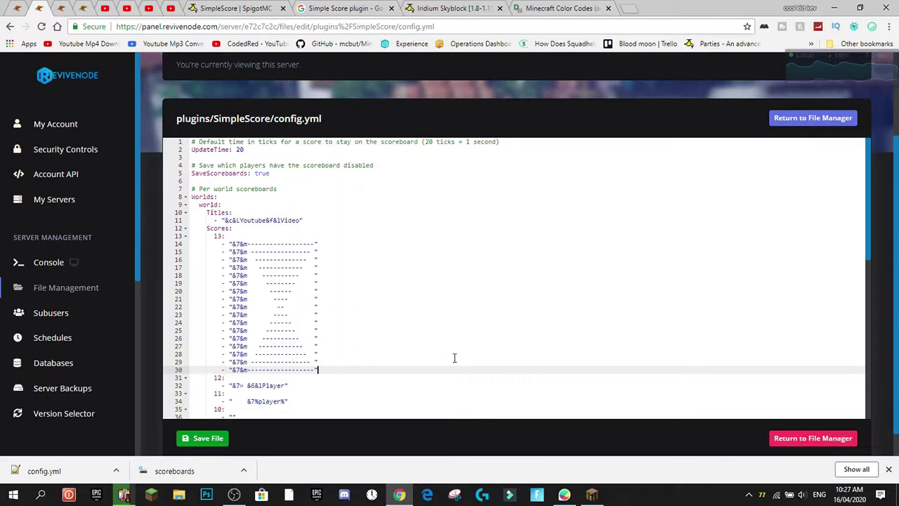
scroll(314, 291, down, 1)
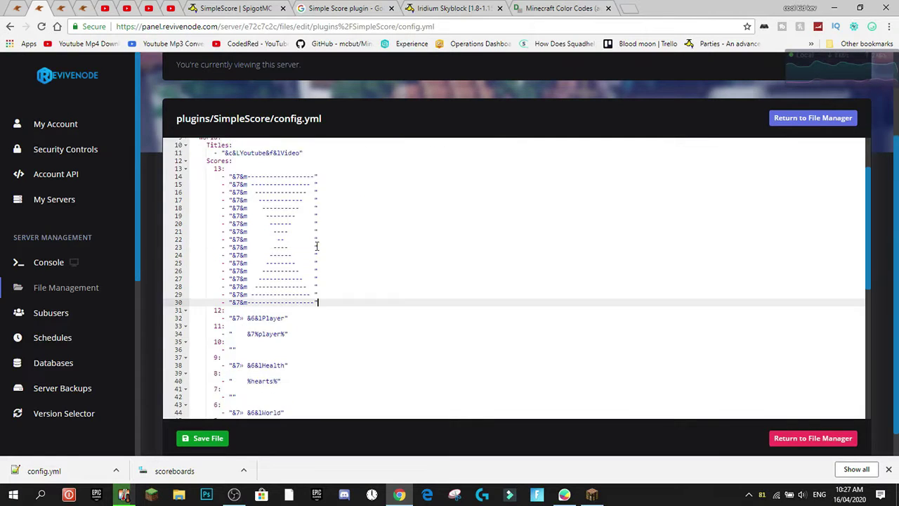
scroll(316, 246, up, 1)
scroll(314, 253, up, 1)
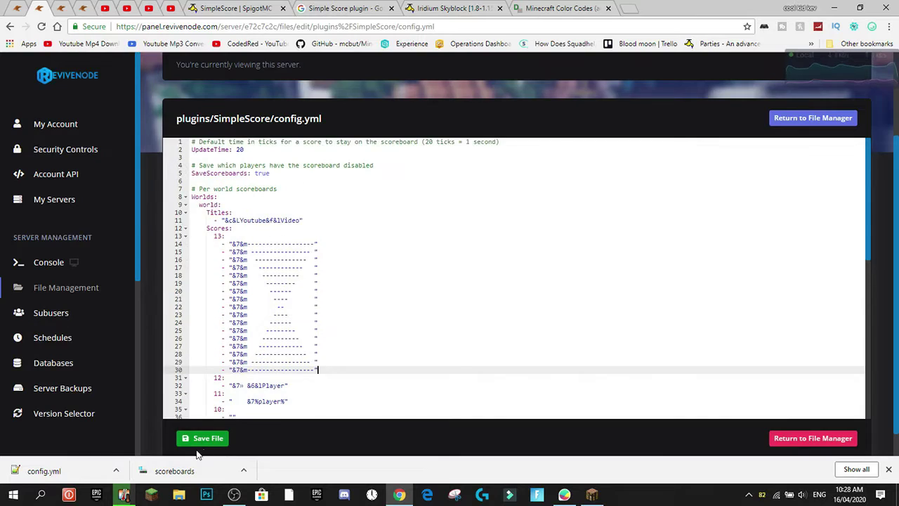
- Switch to Minecraft, reload the plugin with "/simplescore reload" and check the divider animation on the scoreboard
key(alt+Tab)
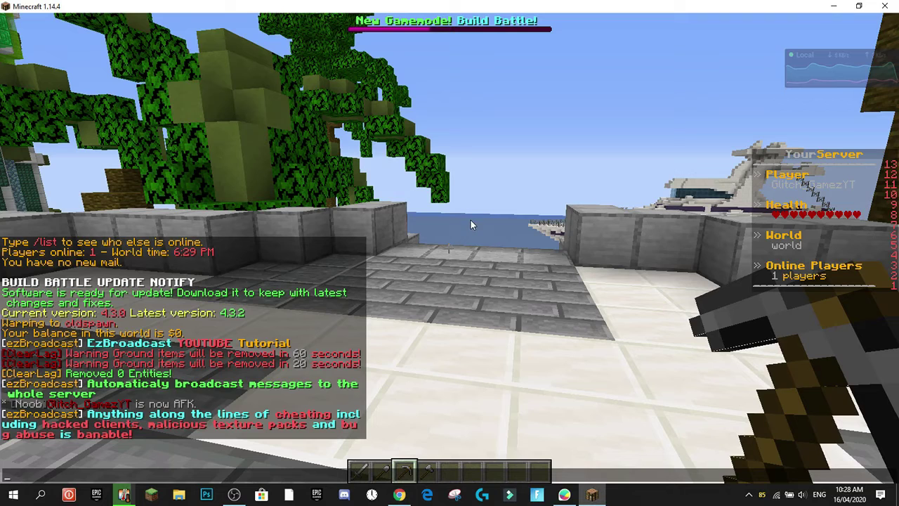
key(Escape)
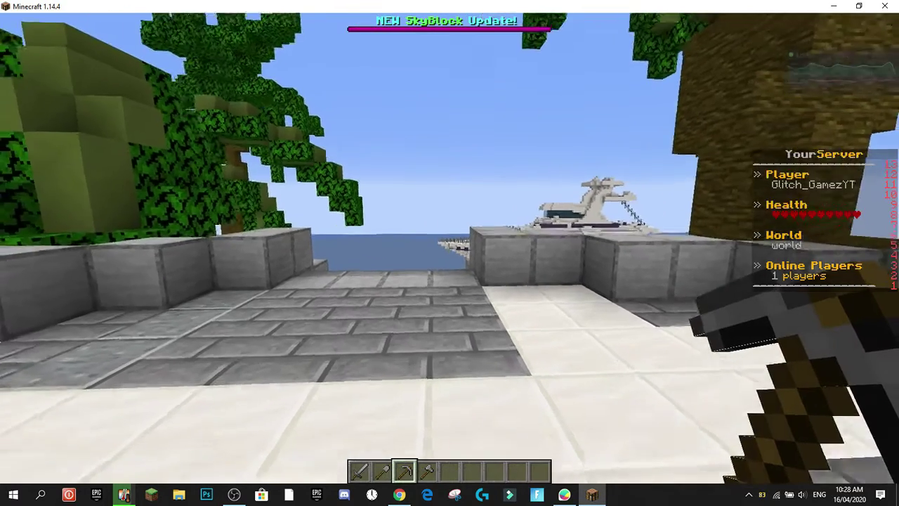
key(w)
key(slash)
text(simplescore)
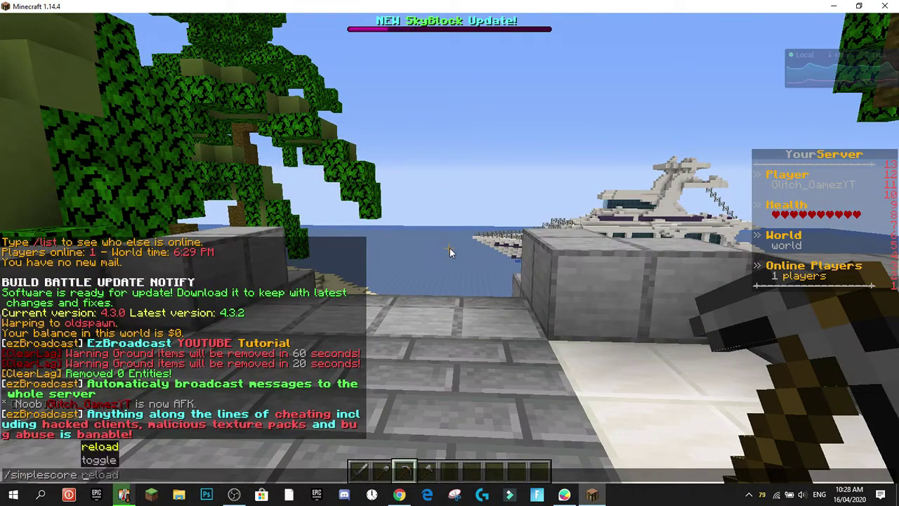
key(Tab)
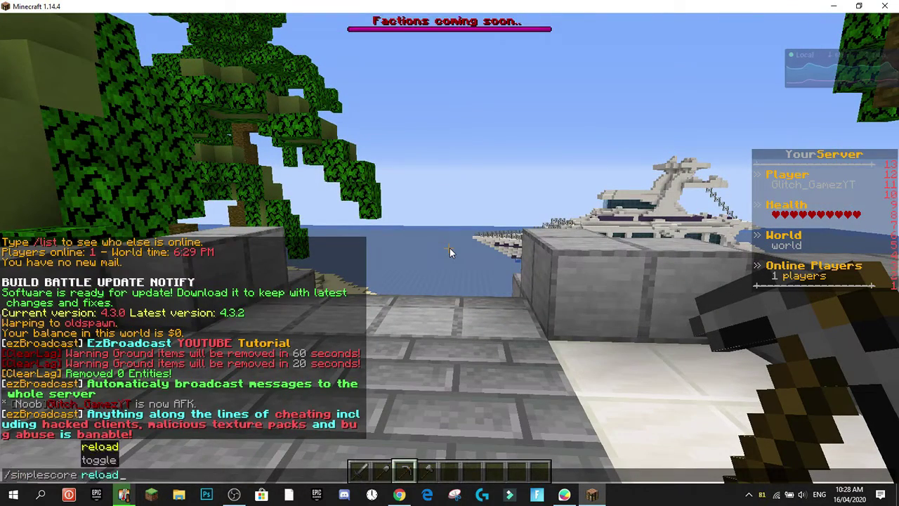
key(Return)
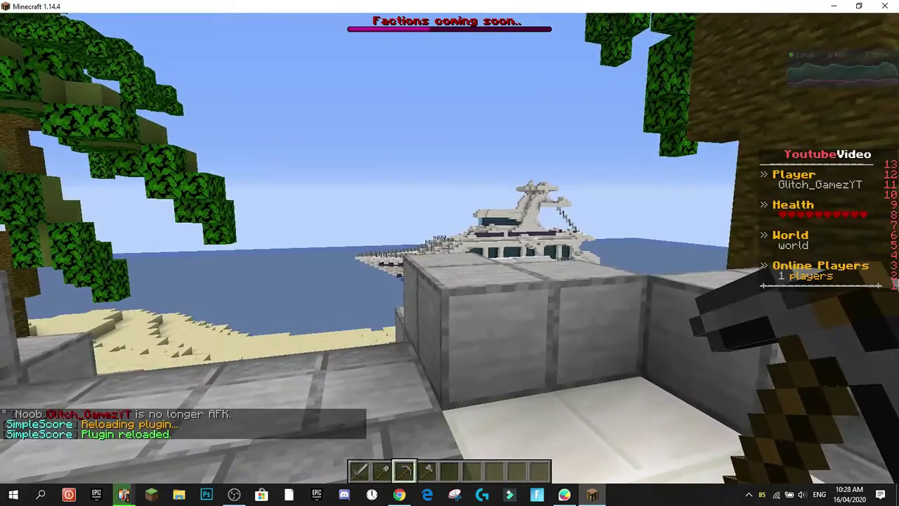
key(d)
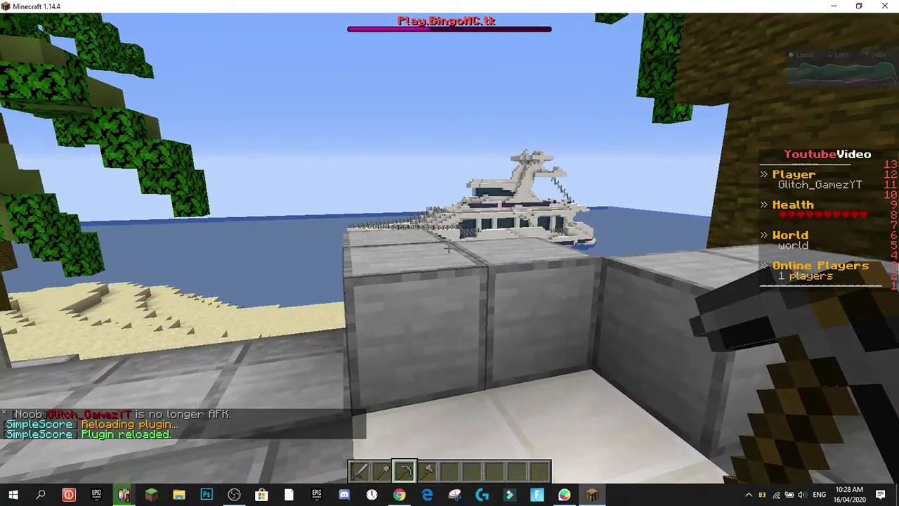
- Return to config.yml in Chrome, set the format code of divider lines 14 to 30 to &7&l, and save the file
key(Escape)
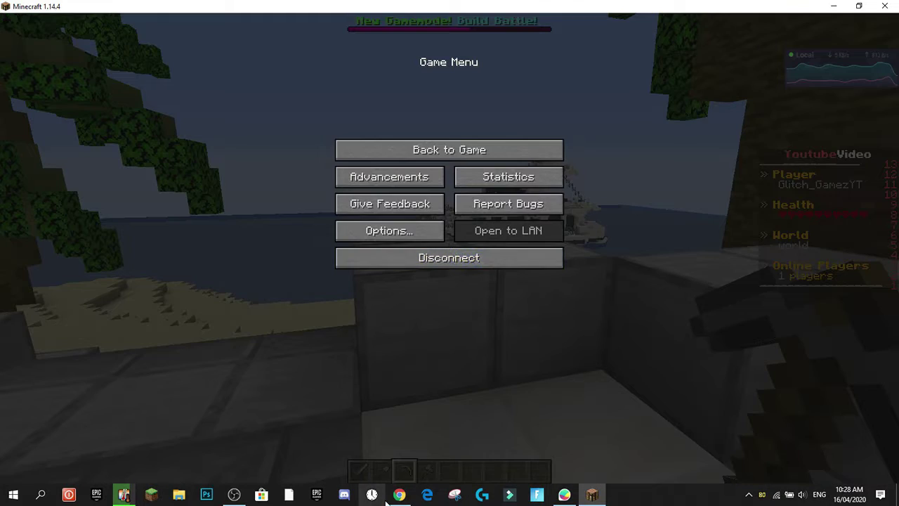
click(399, 494)
click(248, 369)
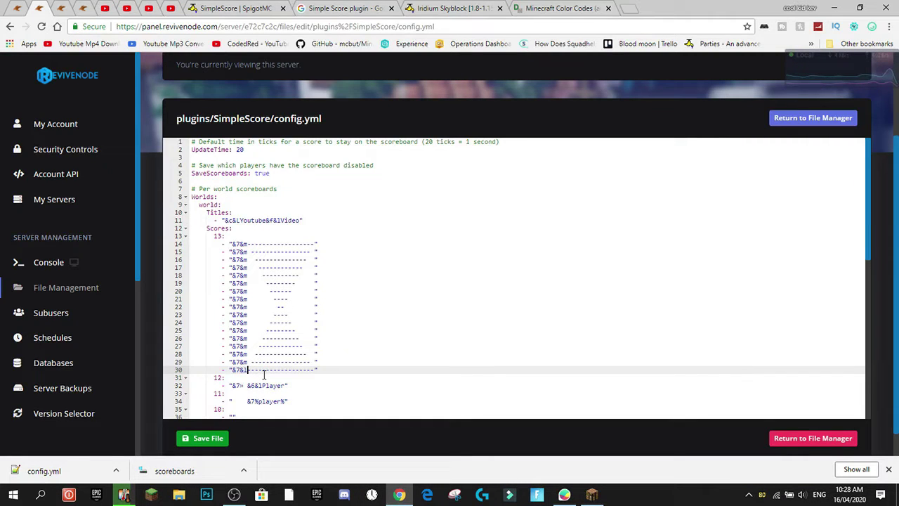
click(206, 437)
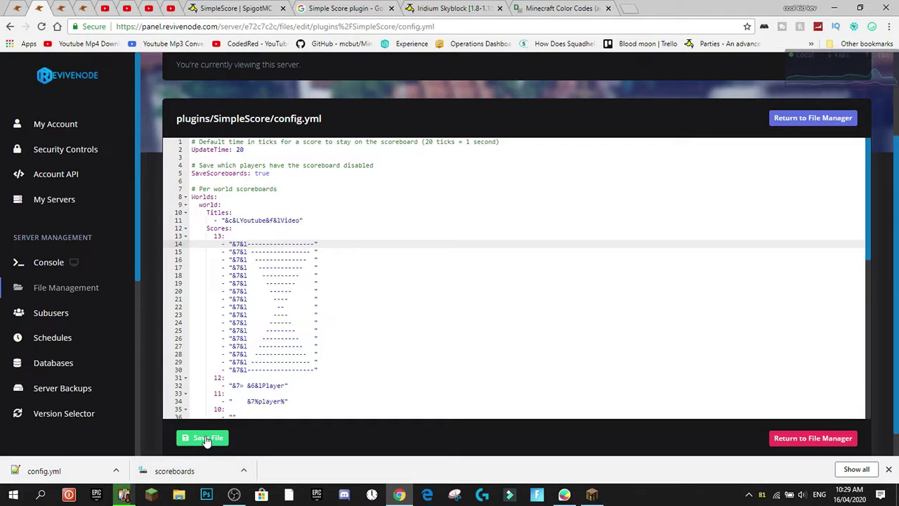
- Switch to Minecraft and examine how the bold animated divider looks on the scoreboard
click(593, 495)
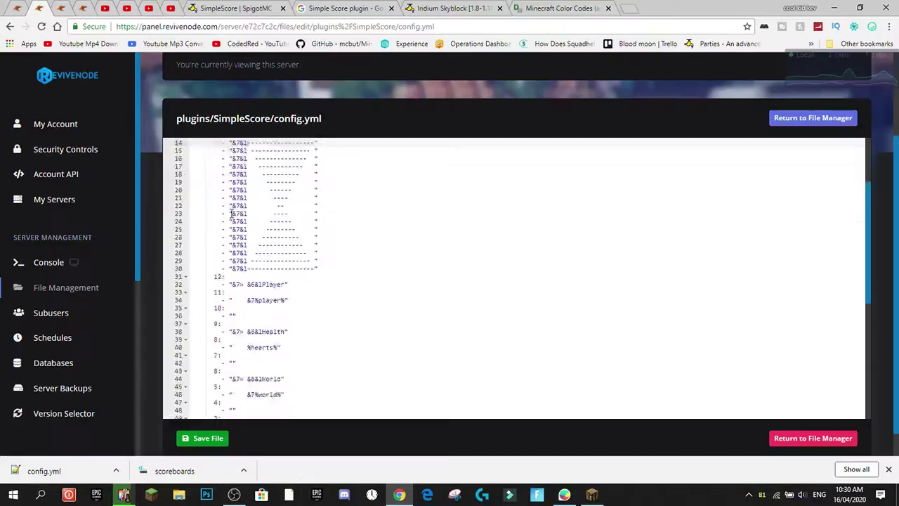
scroll(490, 368, up, 3)
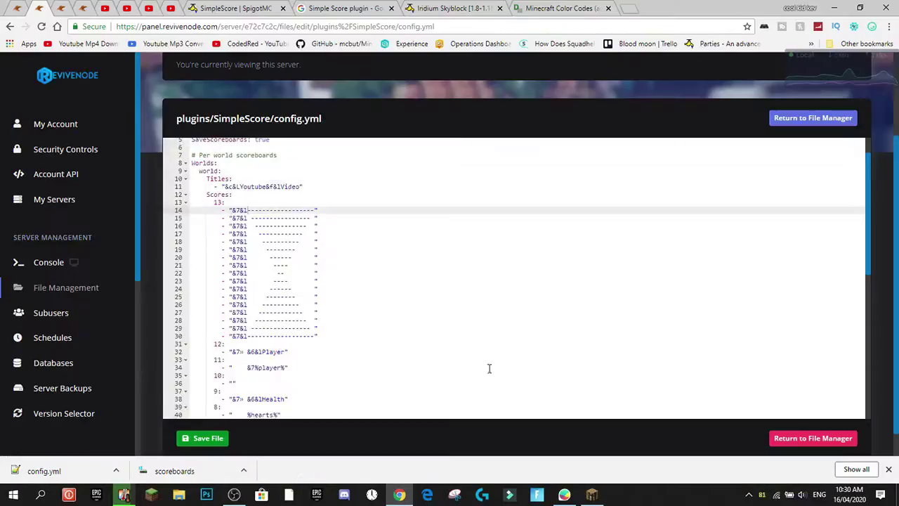
click(592, 495)
click(518, 150)
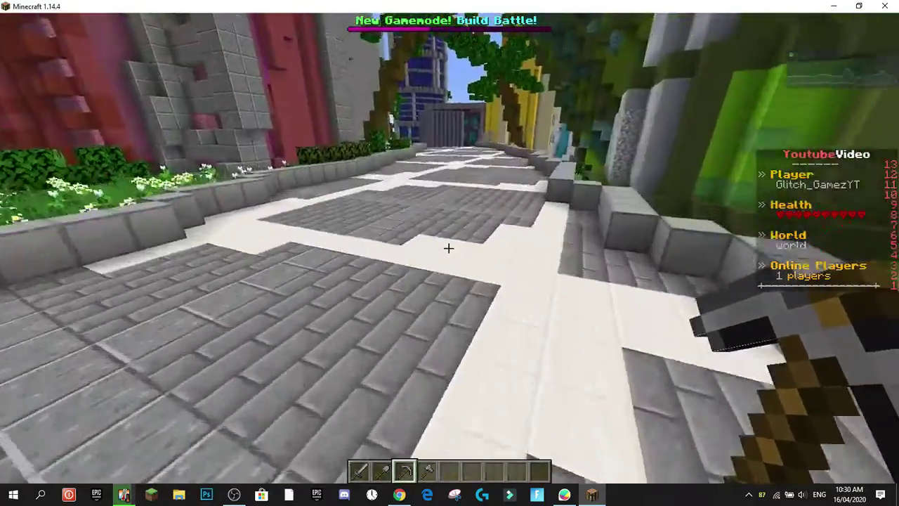
key(w)
click(449, 248)
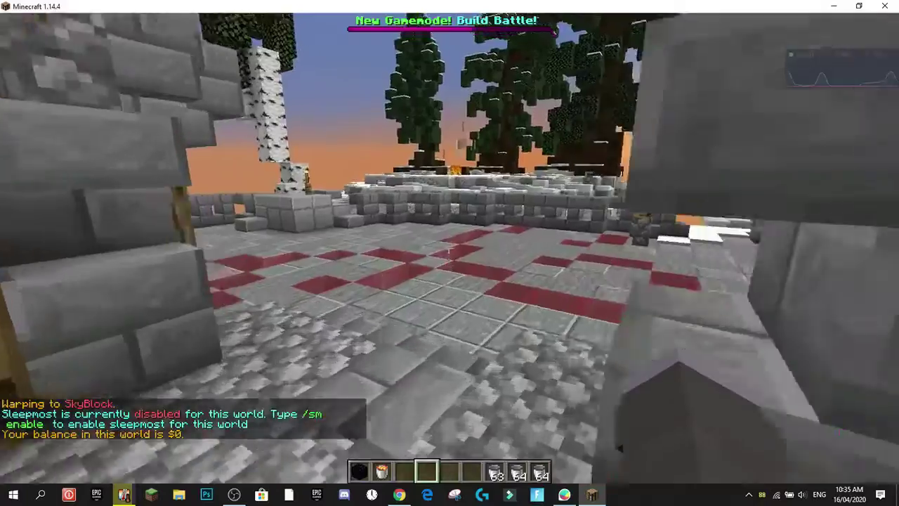
- Open the Ultra Regions world menu while at the SkyBlock spawn
key(w)
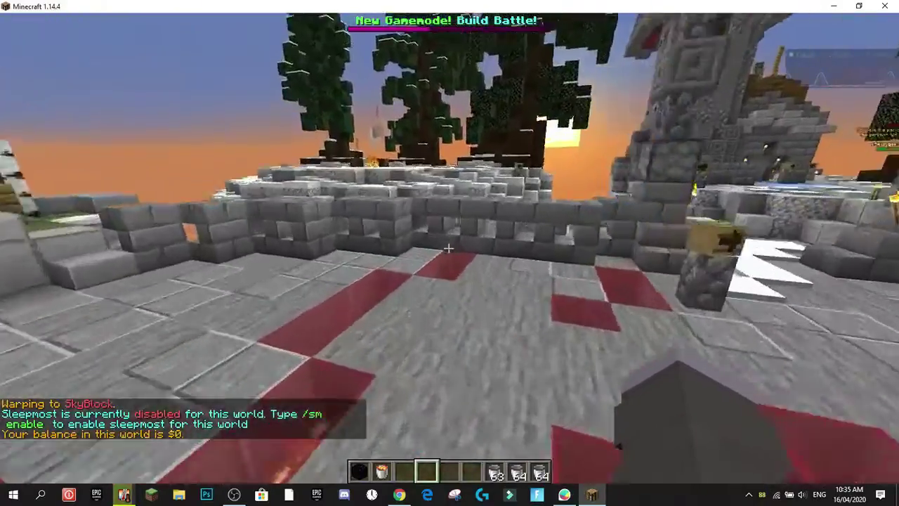
key(w)
key(space)
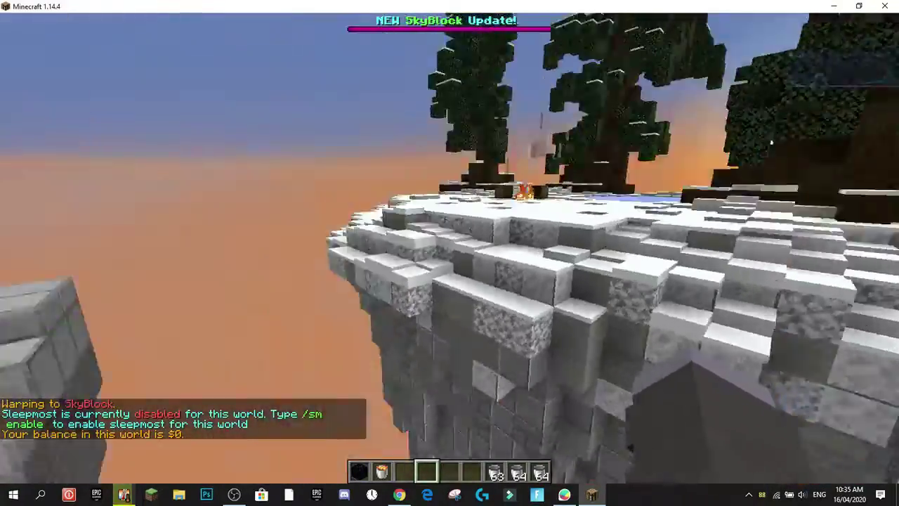
text(t/ud)
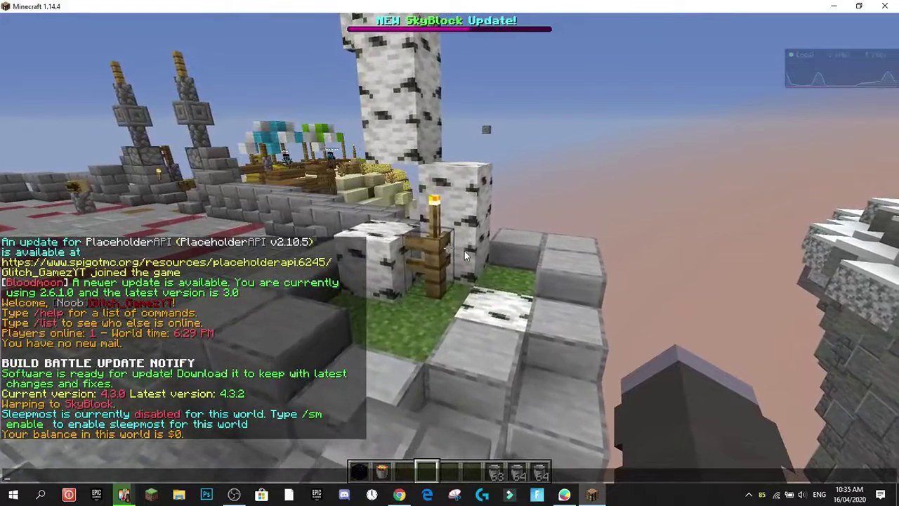
key(BackSpace)
key(BackSpace)
text(regions)
key(Return)
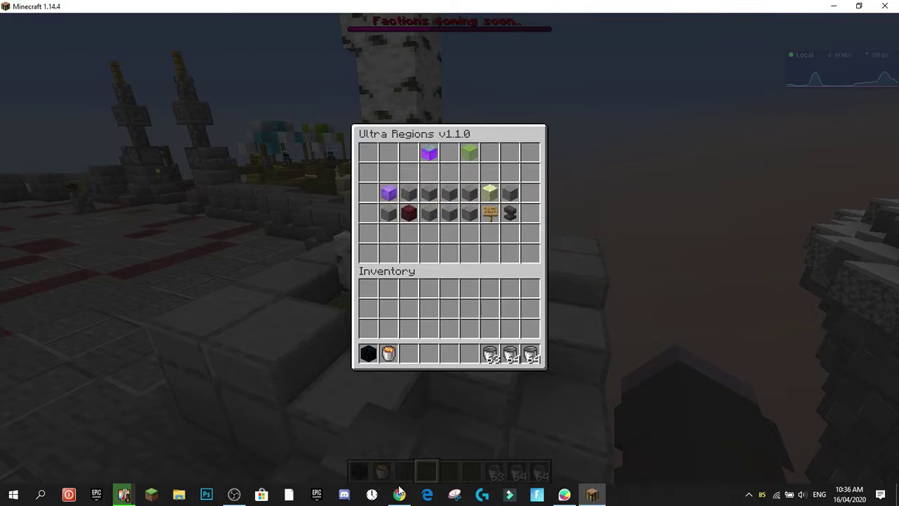
- Switch to config.yml in Chrome and add a Skyblock group under Shared with the world entry "skyblockspawn"
mouse_move(398, 494)
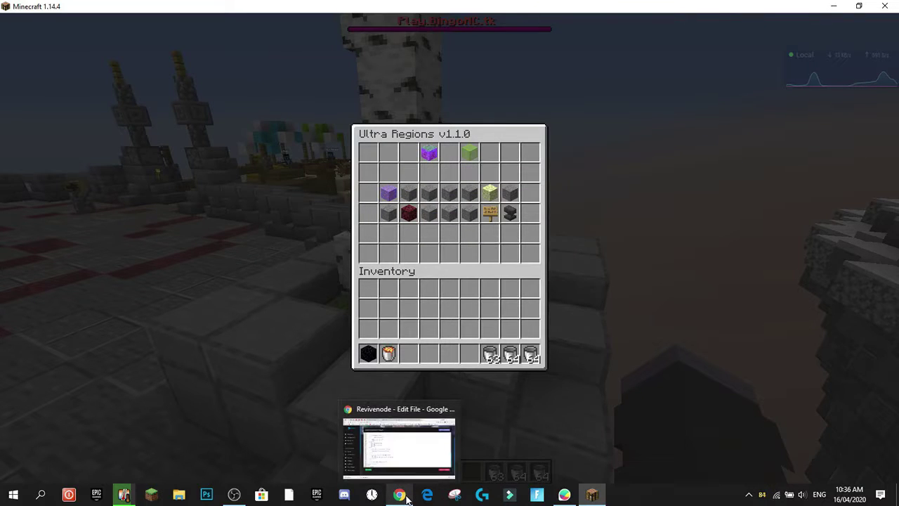
click(404, 453)
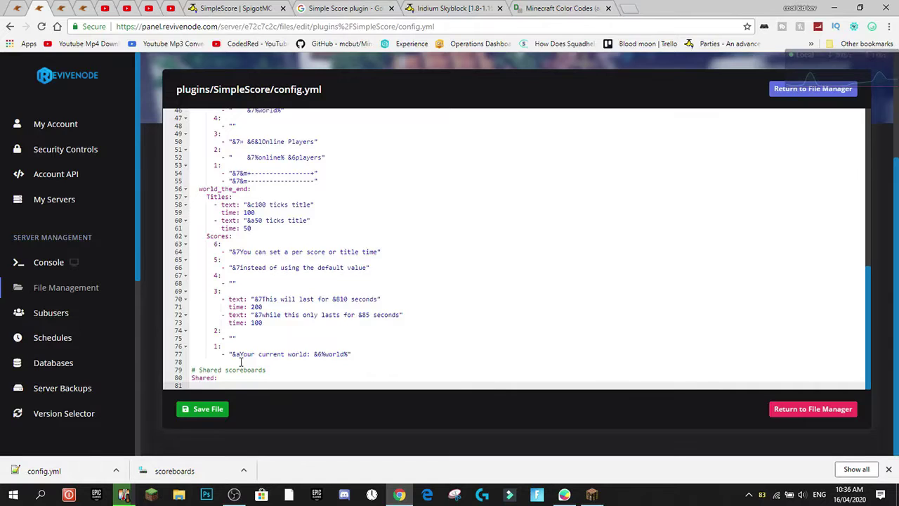
scroll(178, 341, down, 1)
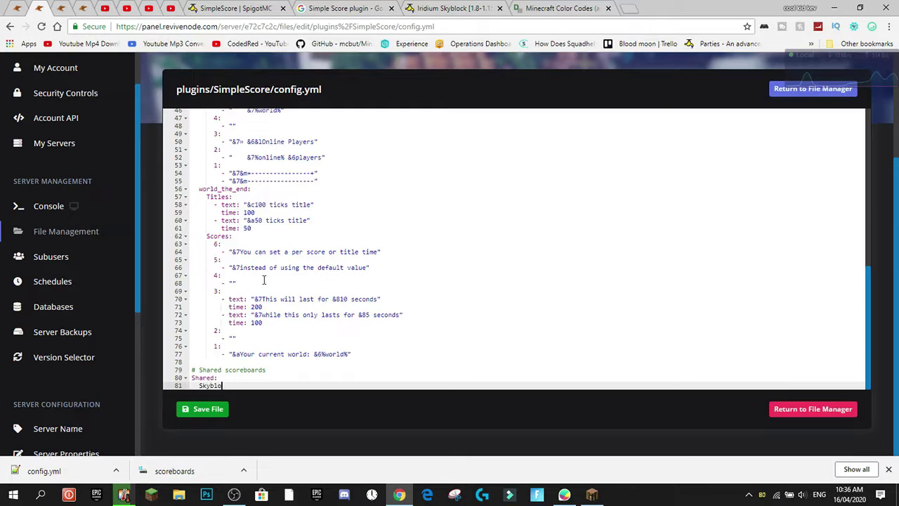
key(Return)
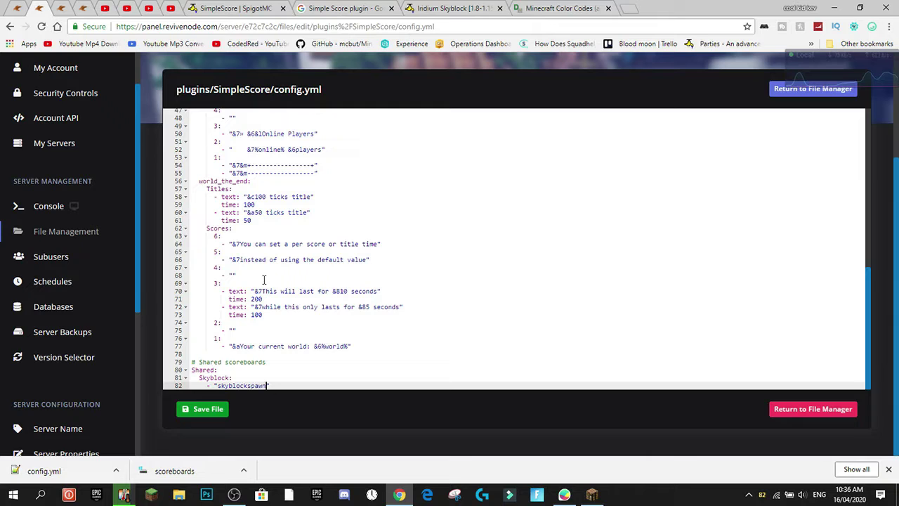
- Look up the SkyBlock world names in Minecraft and add "IridiumSkyblock" and "IridiumSkyblock_Nether" to the shared Skyblock group
key(Return)
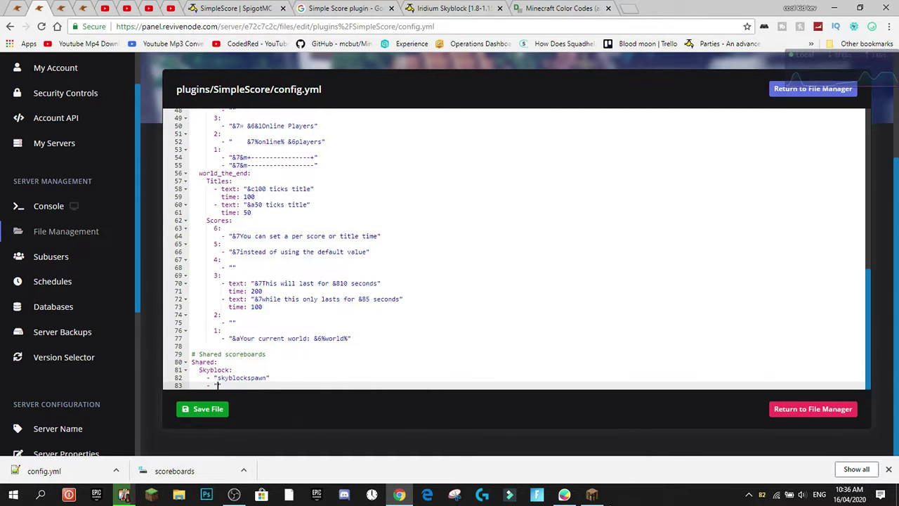
key(alt+Tab)
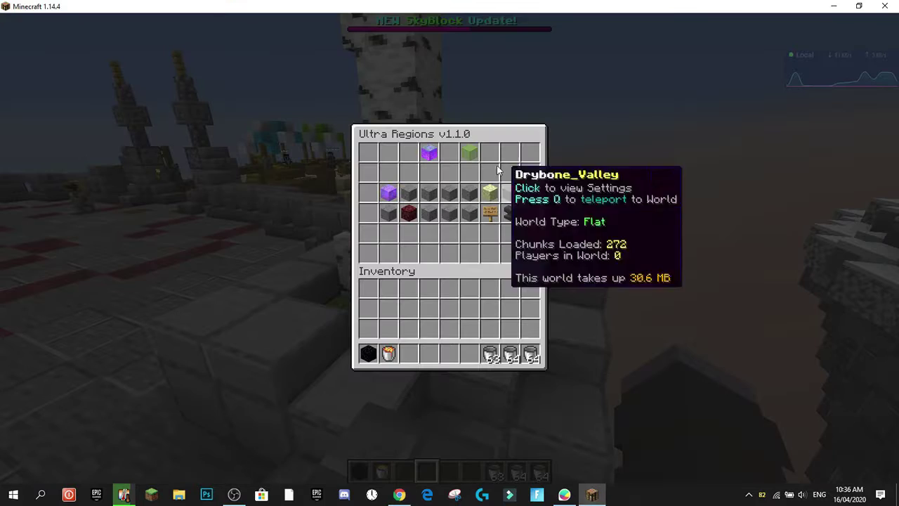
click(492, 216)
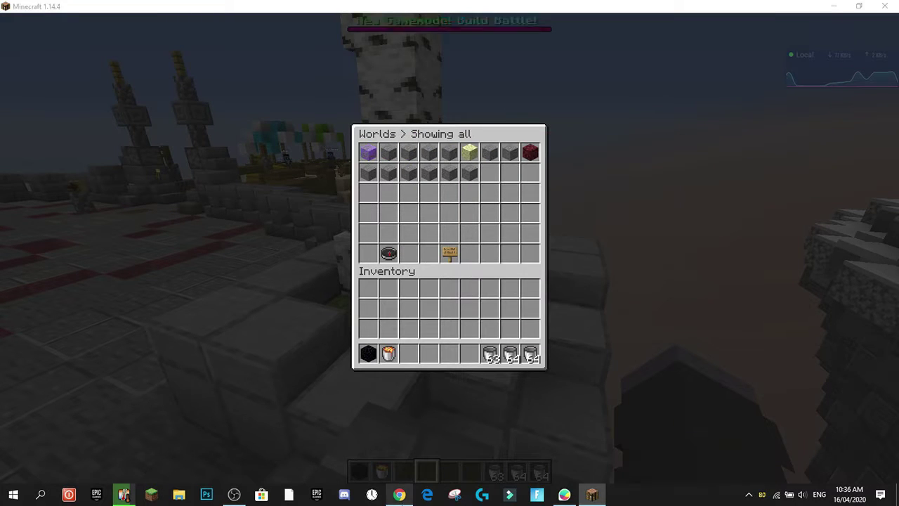
click(399, 494)
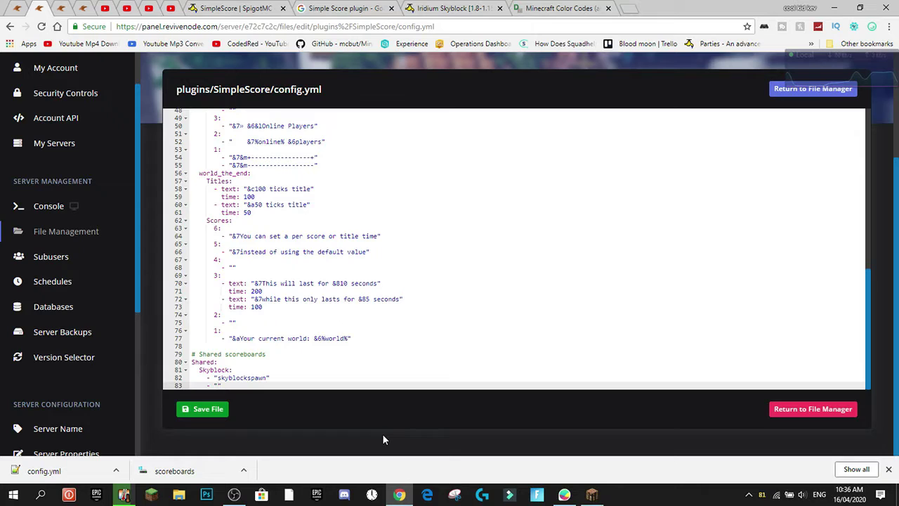
text(umSkyblock)
key(Return)
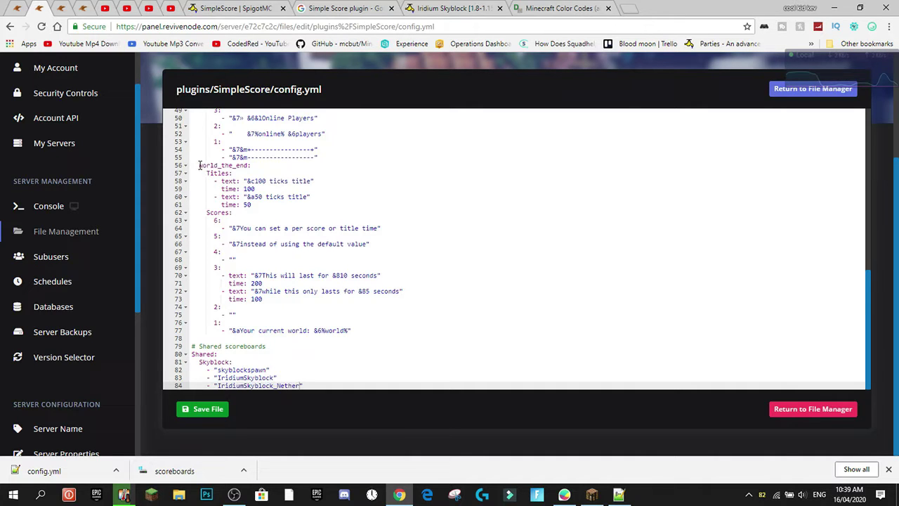
- Rename the world_the_end scoreboard section on line 56 to match the shared Skyblock group and save the file
drag(199, 165, 245, 165)
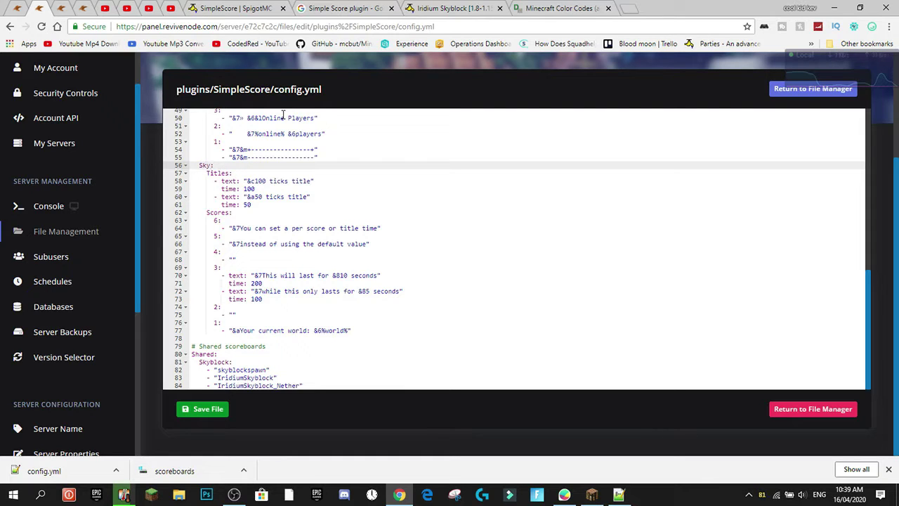
click(202, 409)
- Switch to Minecraft, run "/simplescore reload" and check the shared scoreboard in the SkyBlock spawn world
click(590, 495)
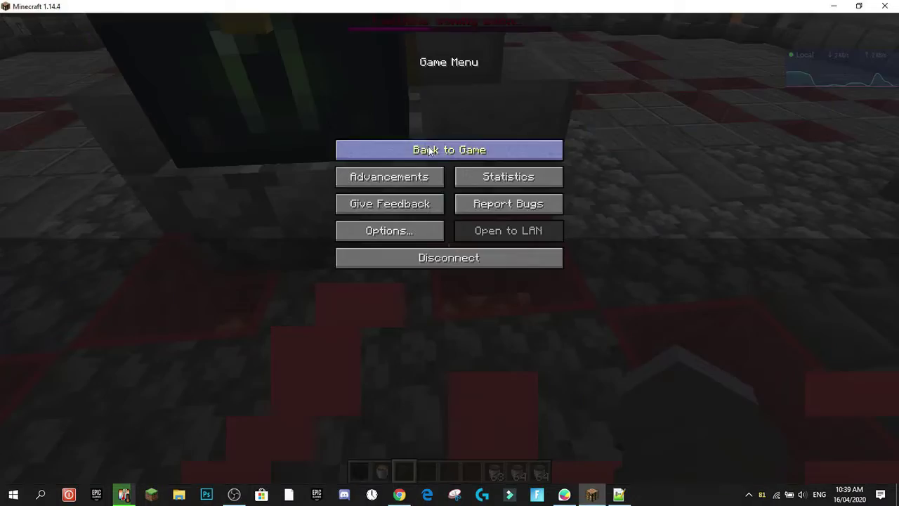
key(Escape)
text(/)
text(simplescore rel)
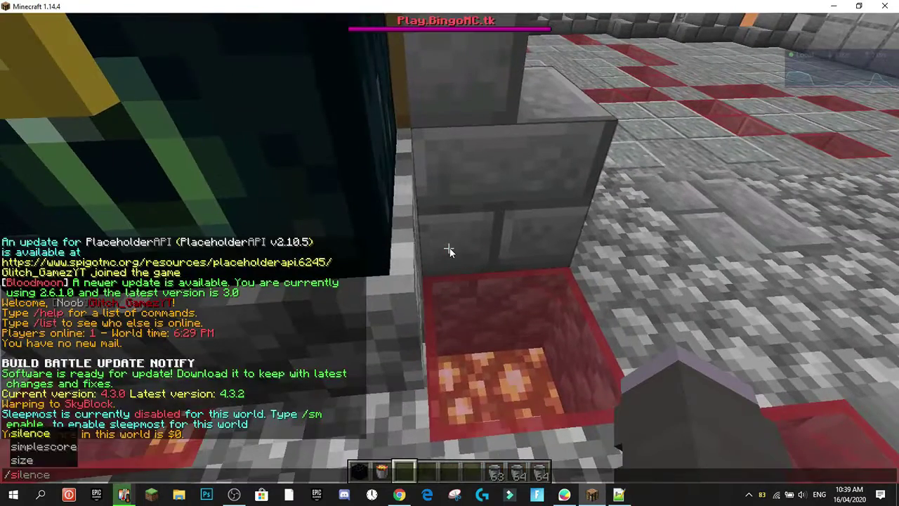
text(oad)
key(Return)
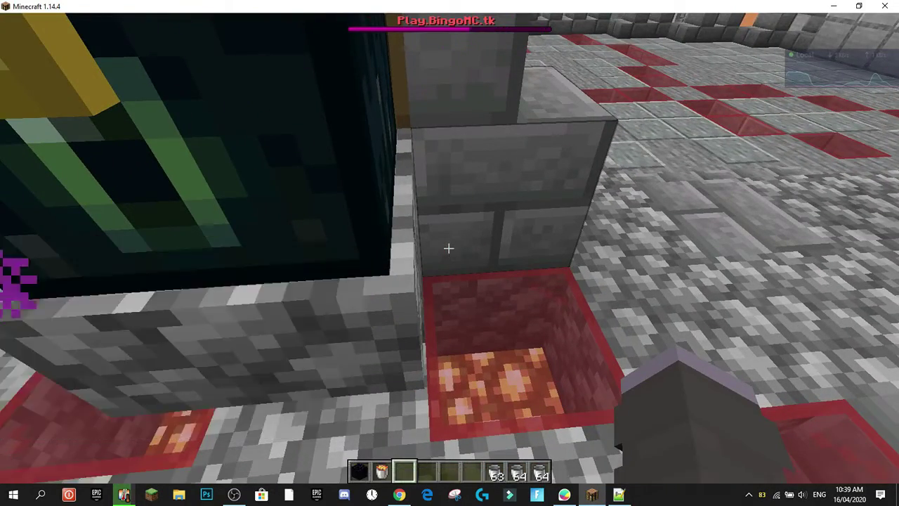
key(w)
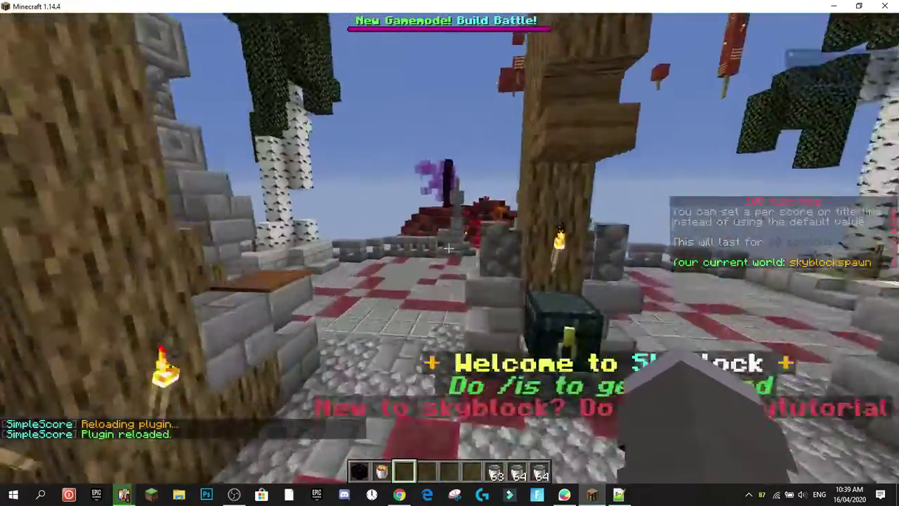
key(w)
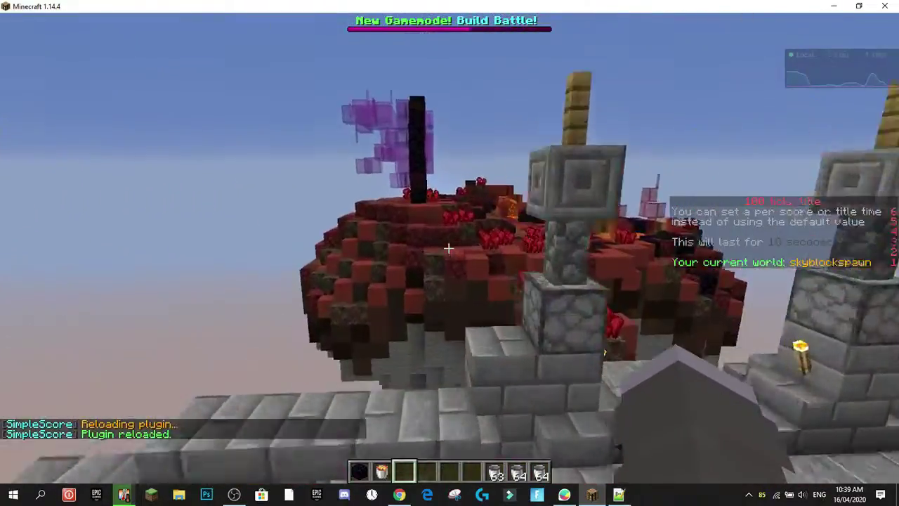
- Switch to config.yml in Chrome and examine the default tick-time comment and the Skyblock scoreboard and shared sections
key(w)
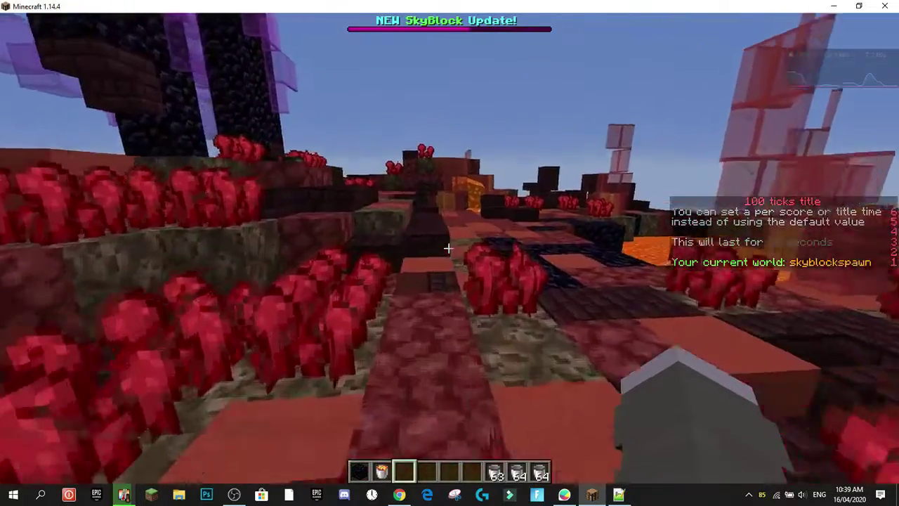
key(Escape)
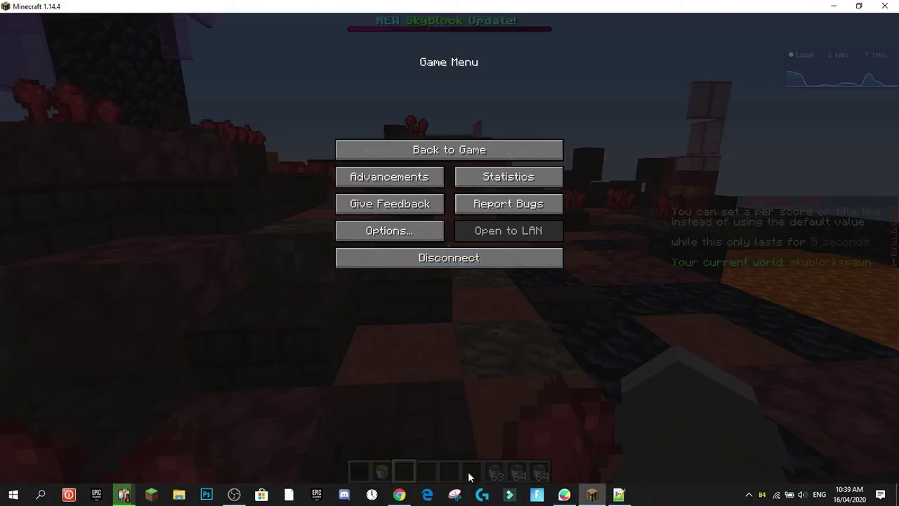
click(399, 495)
scroll(329, 162, up, 10)
scroll(329, 162, up, 2)
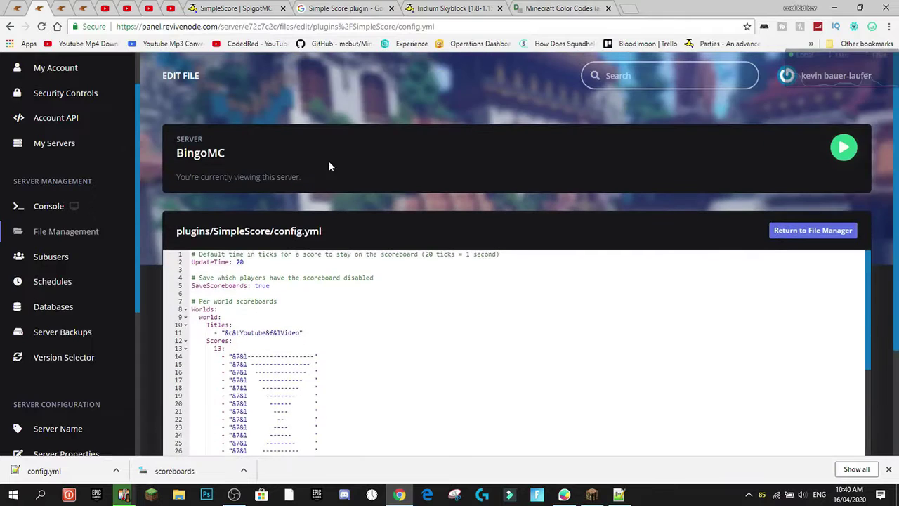
drag(427, 254, 484, 254)
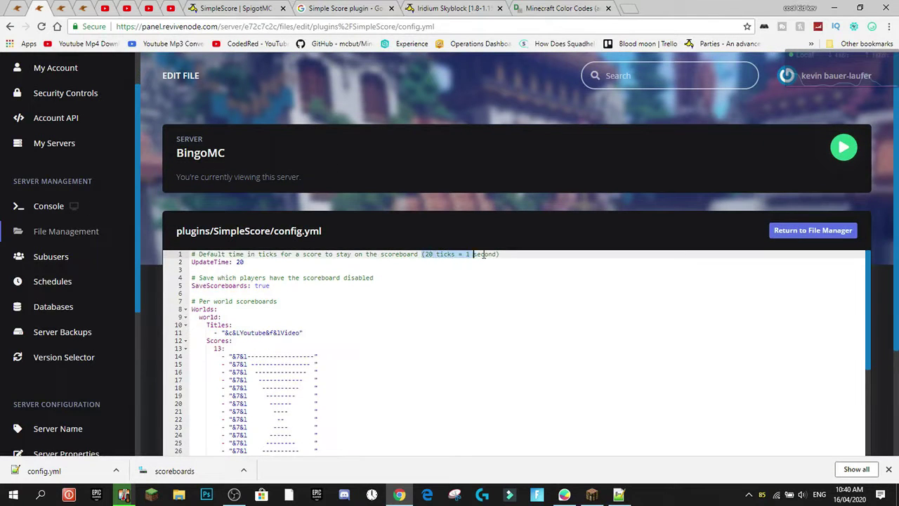
scroll(510, 264, down, 5)
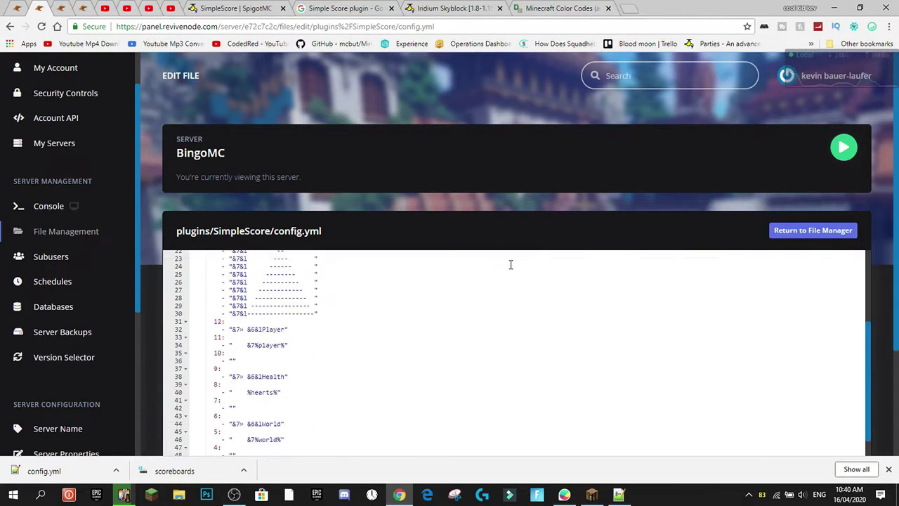
scroll(126, 274, down, 2)
scroll(140, 266, down, 3)
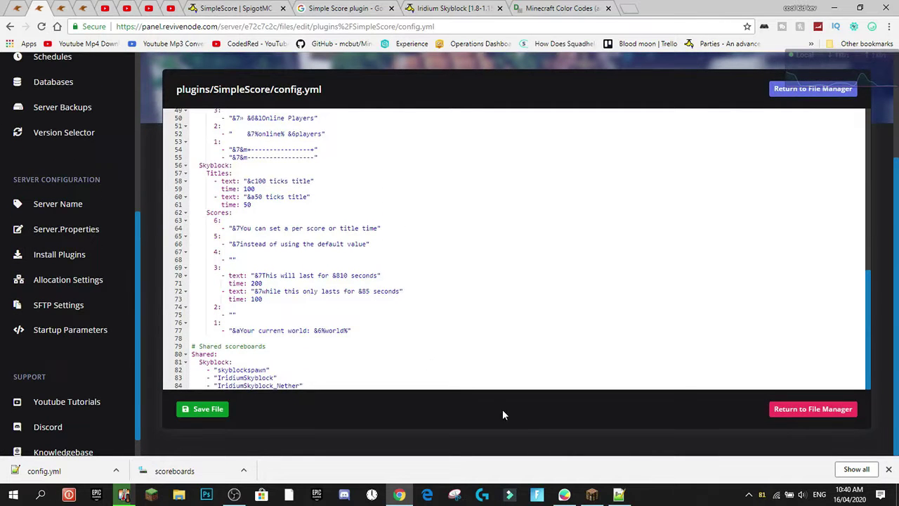
- Switch to Minecraft and watch the scoreboard's alternating titles and timed text while moving around the SkyBlock spawn world
click(594, 495)
click(485, 154)
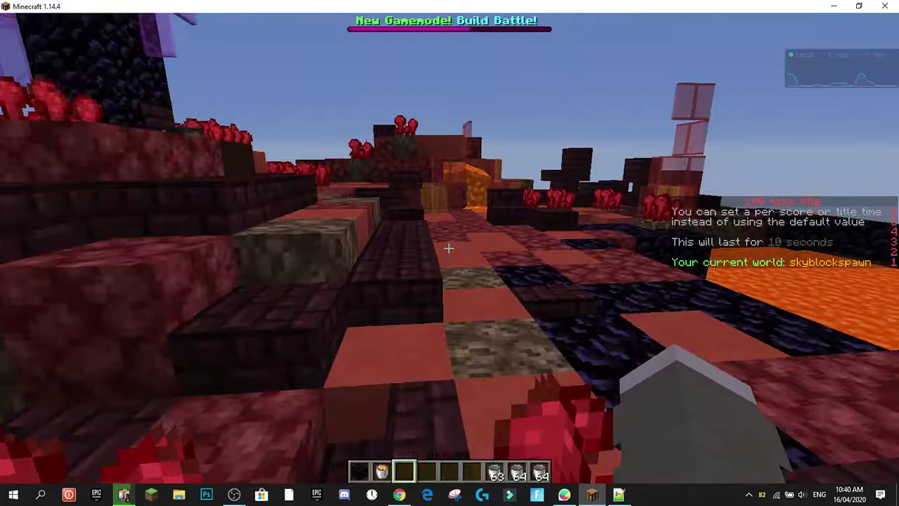
key(w)
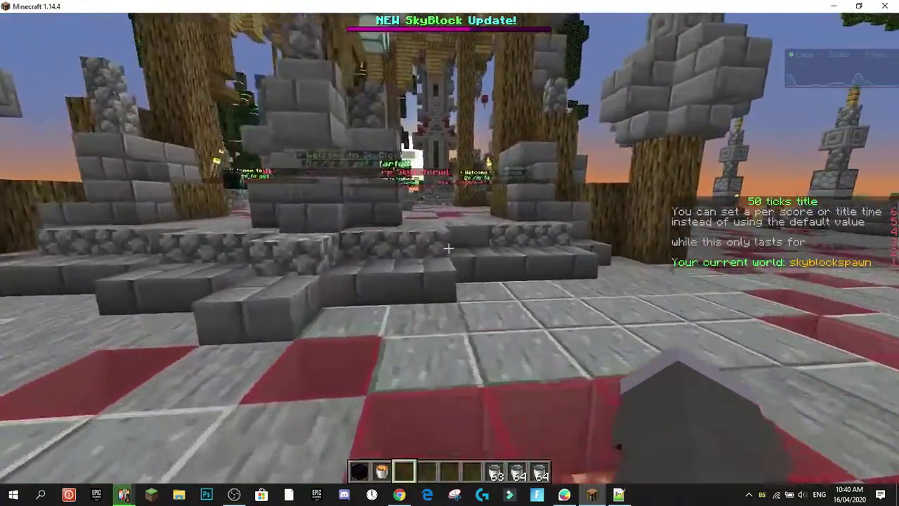
key(w)
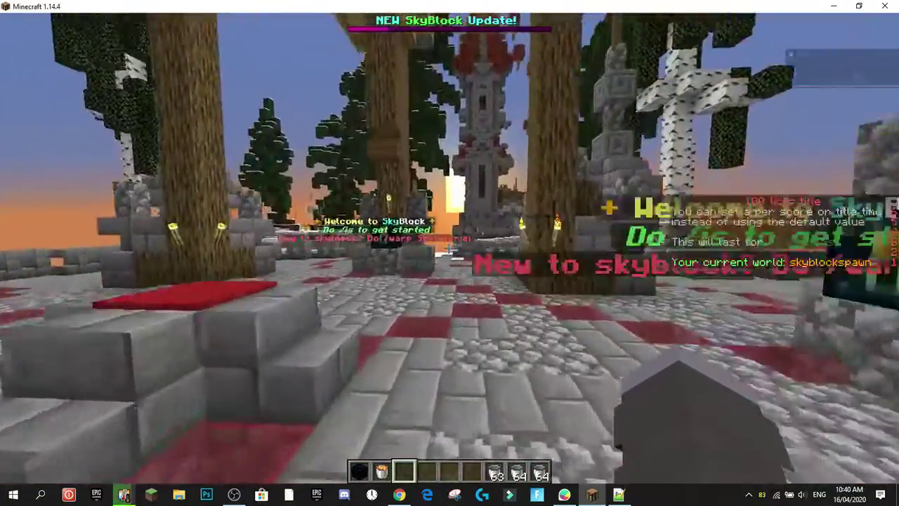
key(w)
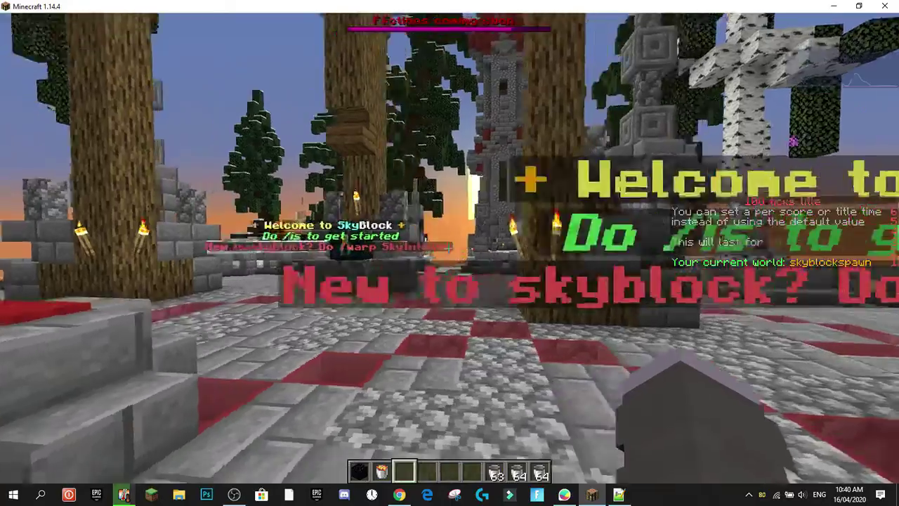
key(w)
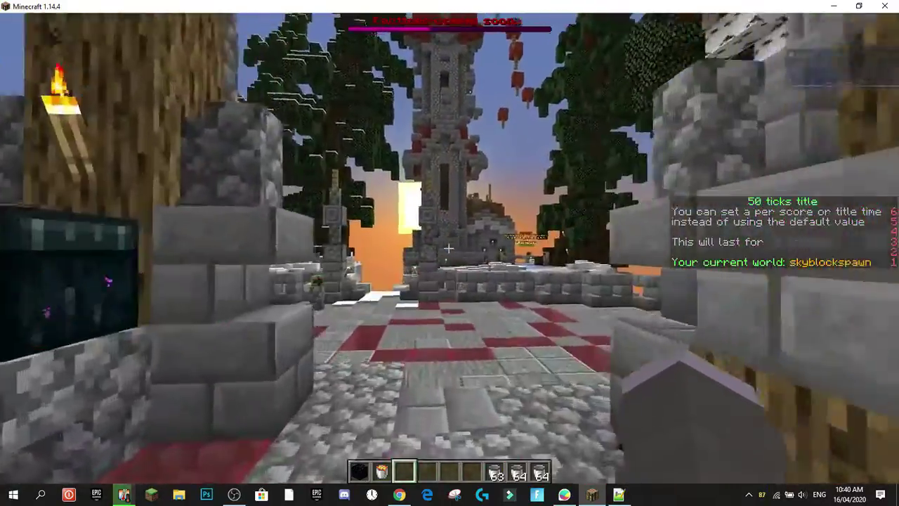
key(w)
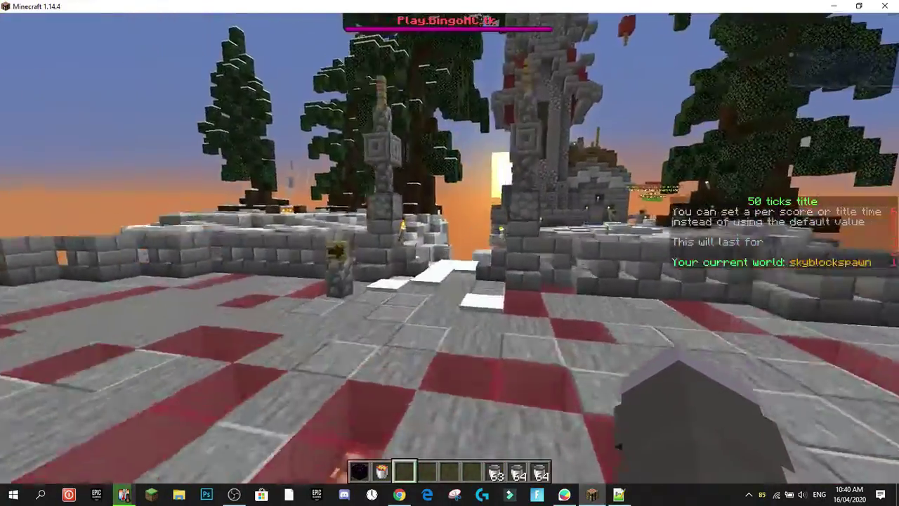
key(w)
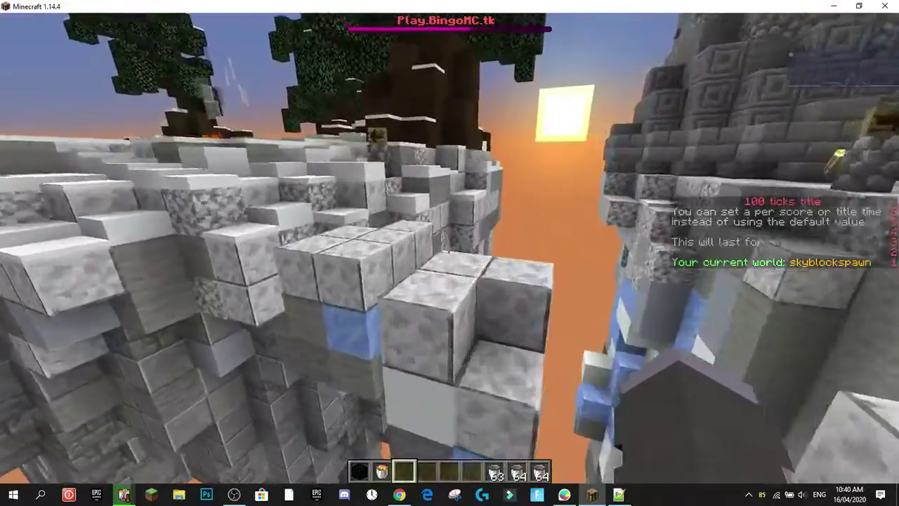
key(w)
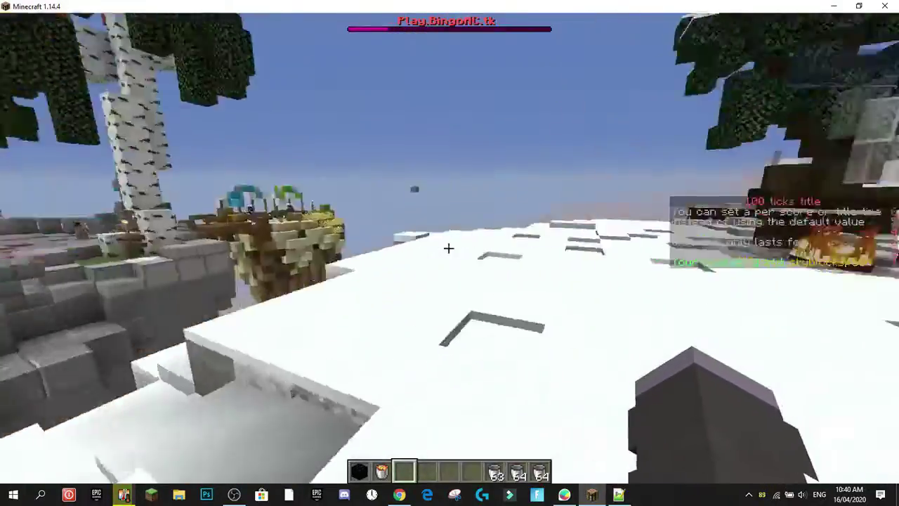
key(Escape)
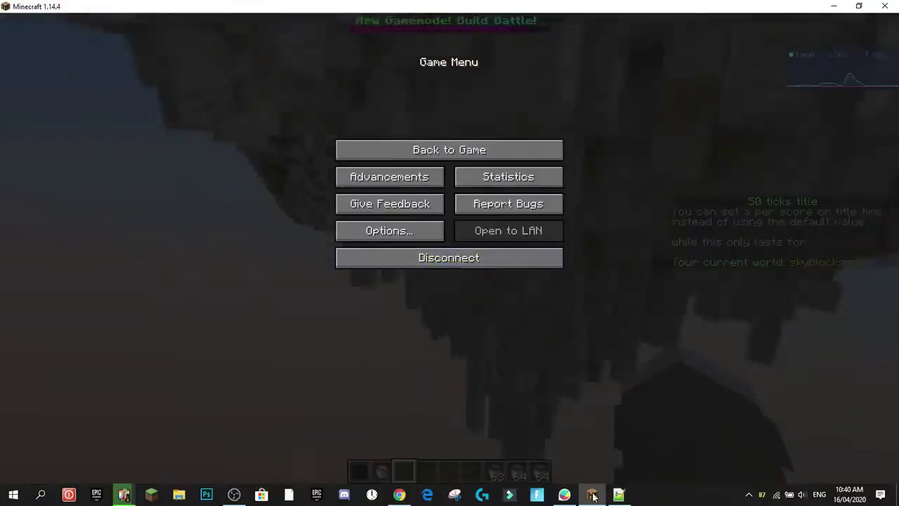
- Switch to config.yml in Chrome and examine the Skyblock score texts and time values on lines 64 to 73
key(alt+Tab)
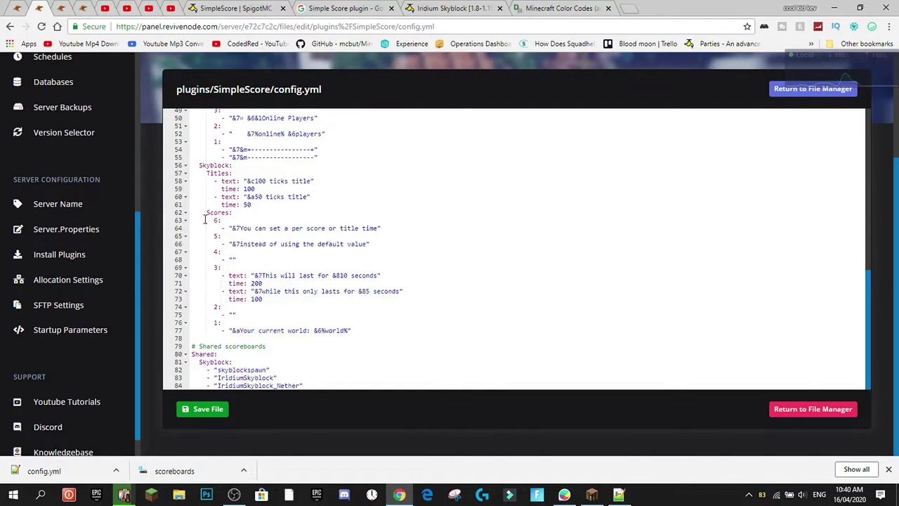
drag(236, 229, 380, 229)
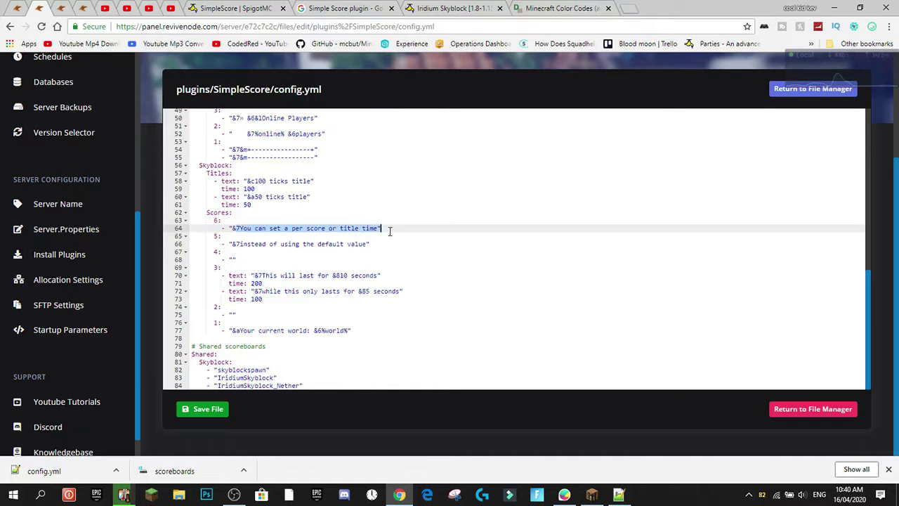
click(386, 231)
drag(230, 244, 371, 244)
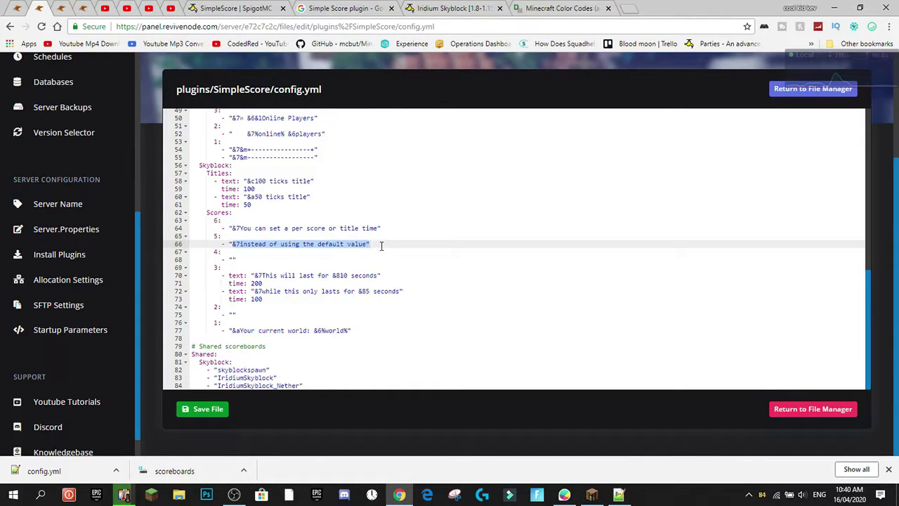
drag(227, 275, 379, 275)
click(333, 278)
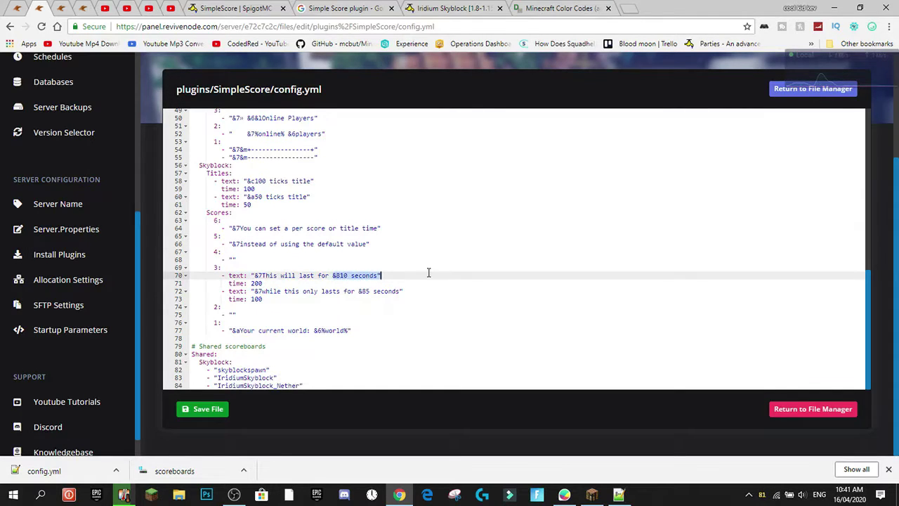
click(383, 292)
drag(357, 294, 430, 296)
click(431, 296)
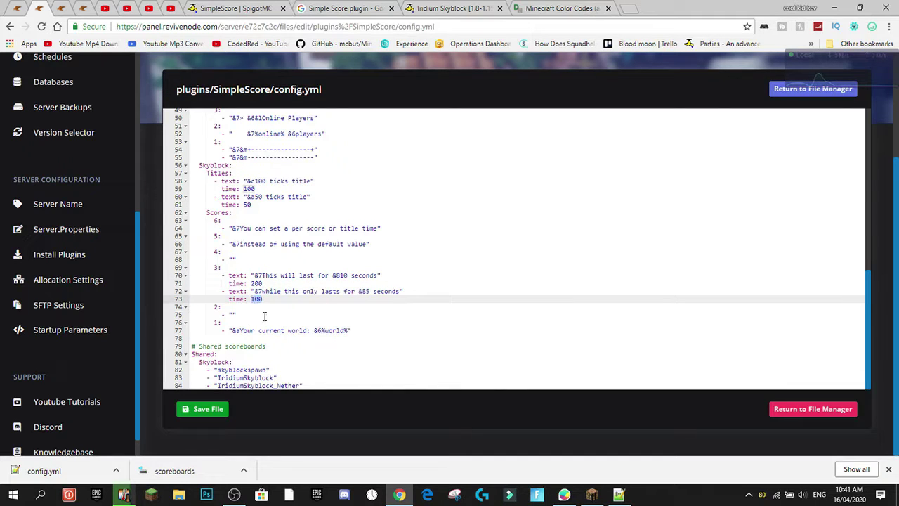
click(261, 283)
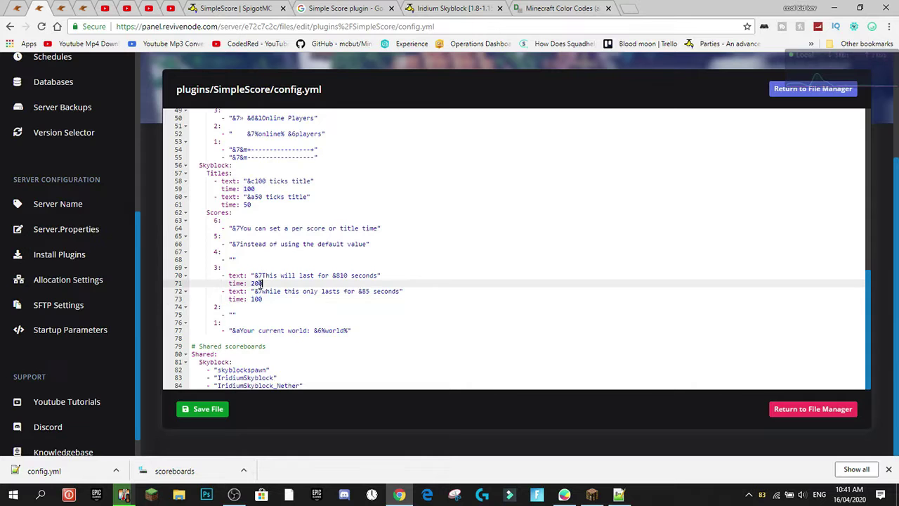
- Compare the timed scoreboard lines in Minecraft with their time values in config.yml
click(597, 495)
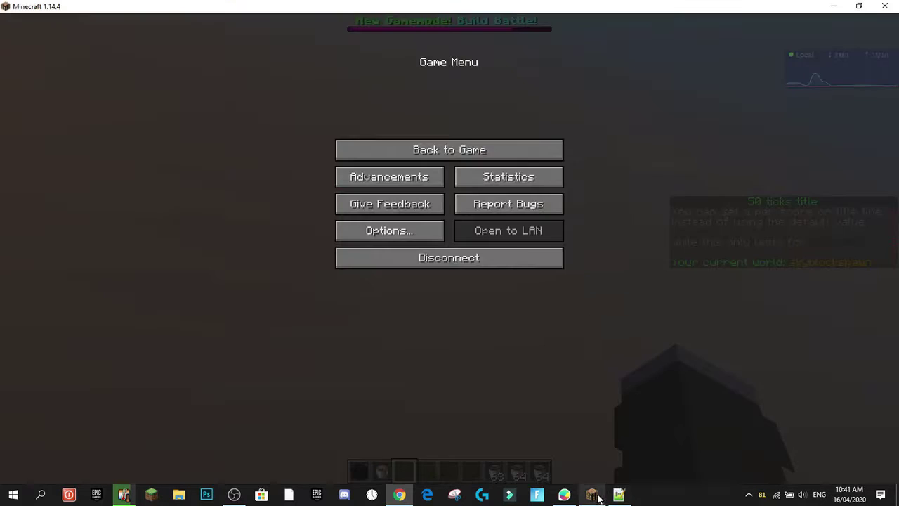
click(463, 149)
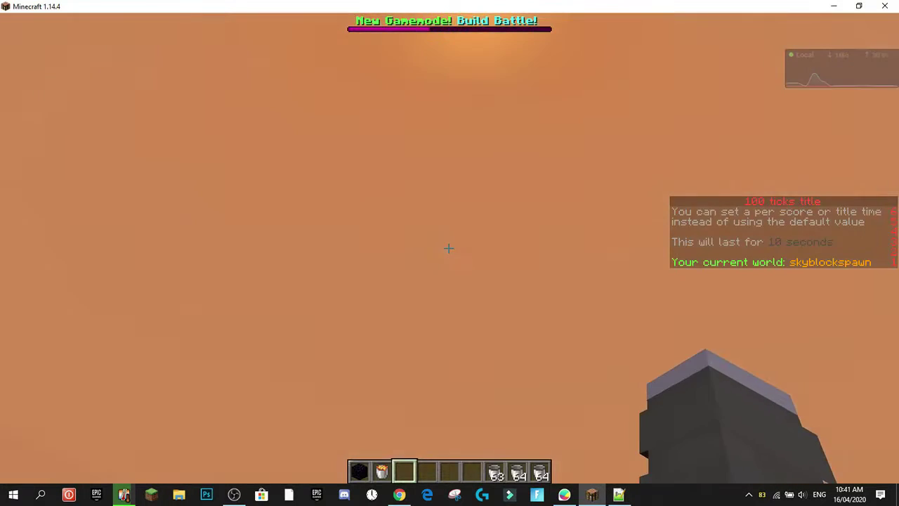
key(w)
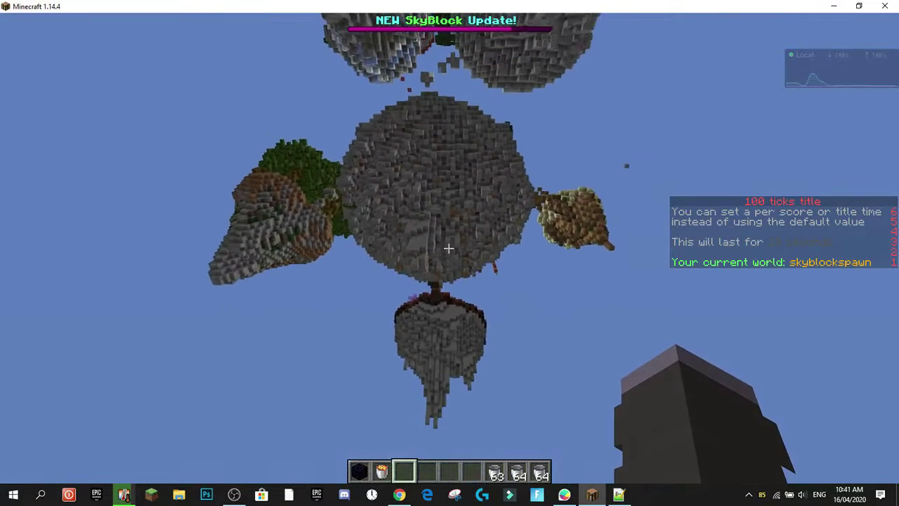
key(Escape)
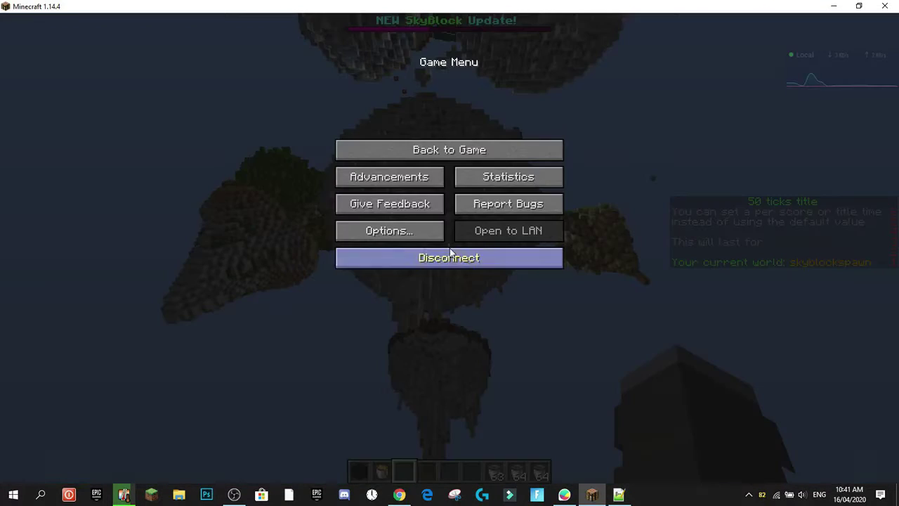
key(alt+Tab)
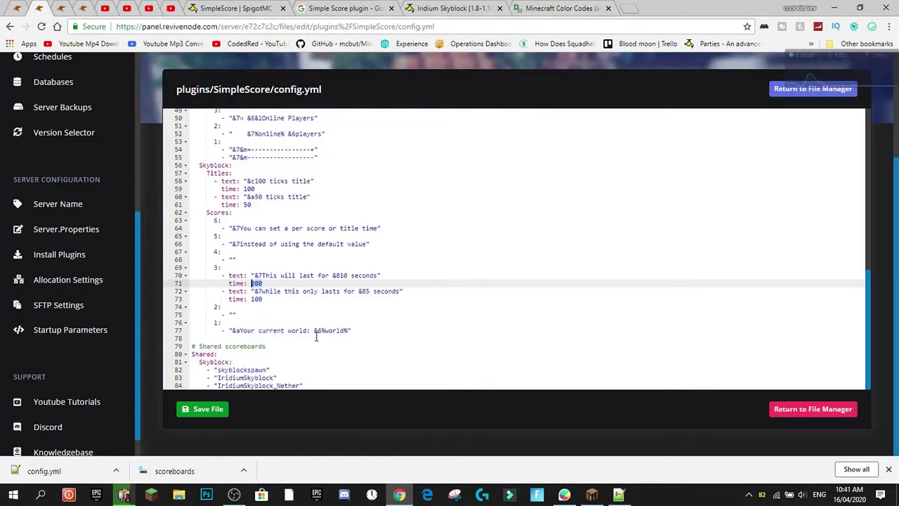
click(592, 494)
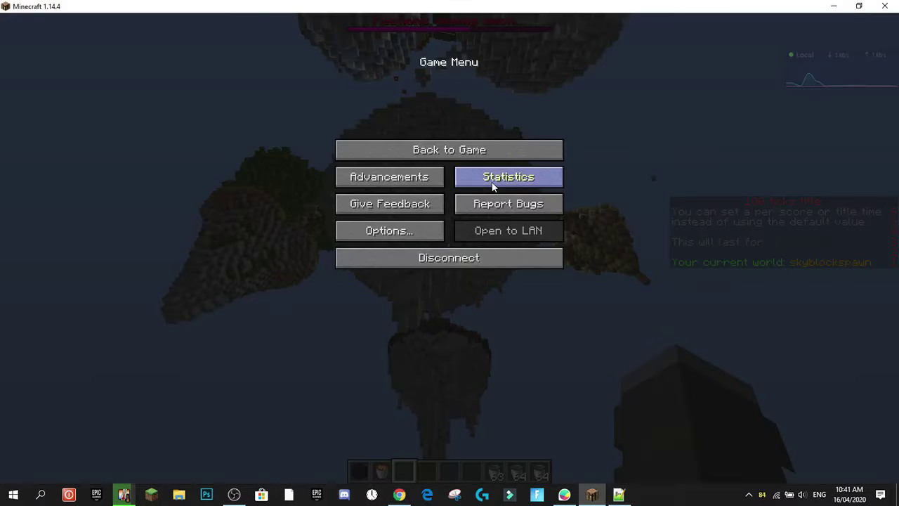
click(450, 148)
key(space)
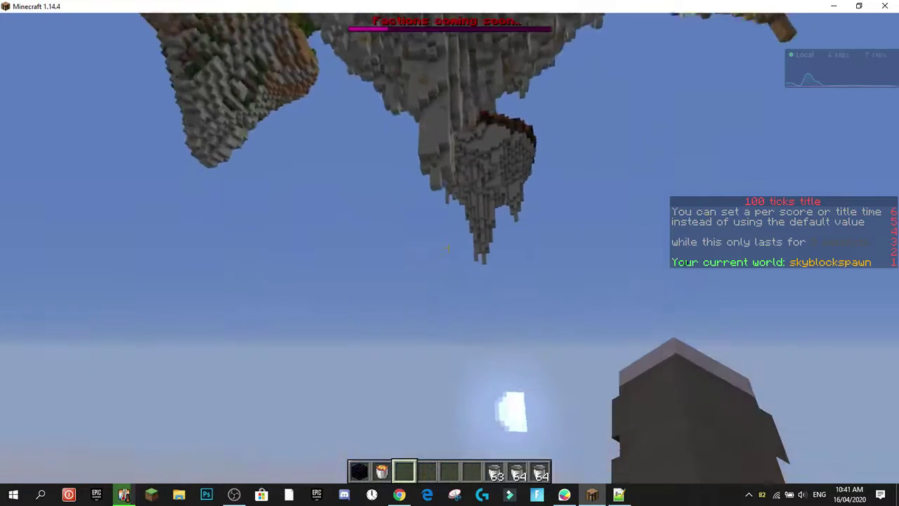
- Replace the Skyblock section's titles and scores in Chrome's config.yml with the 12-score "&b&lSky&f&lBlock" layout from Notepad++'s config.yml, and save the file
key(alt+Tab)
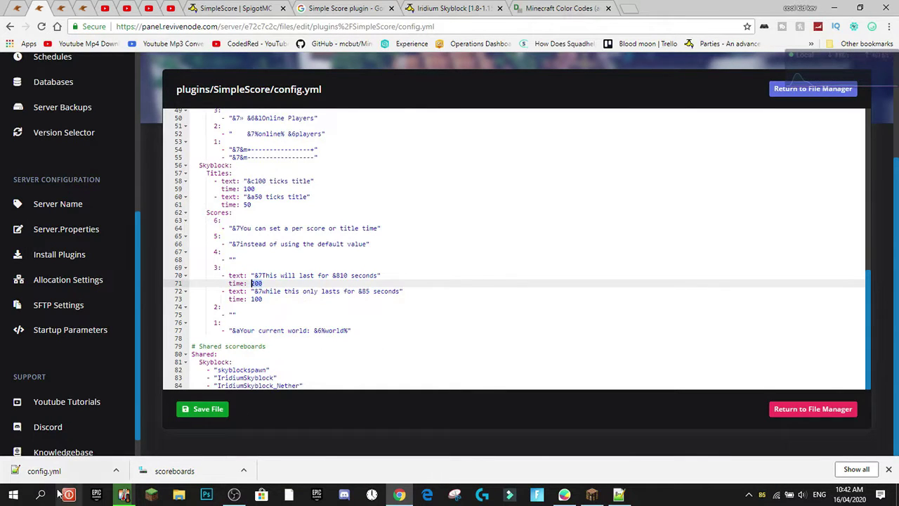
click(211, 409)
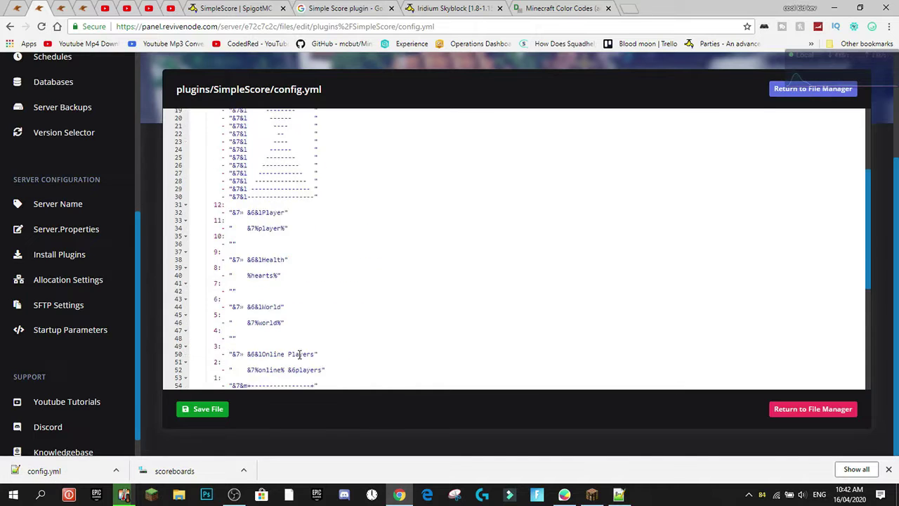
click(81, 474)
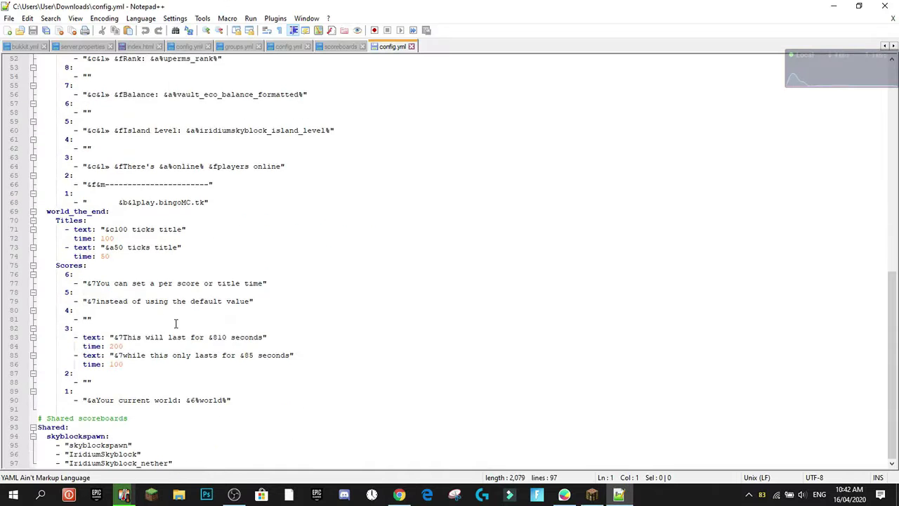
key(alt+Tab)
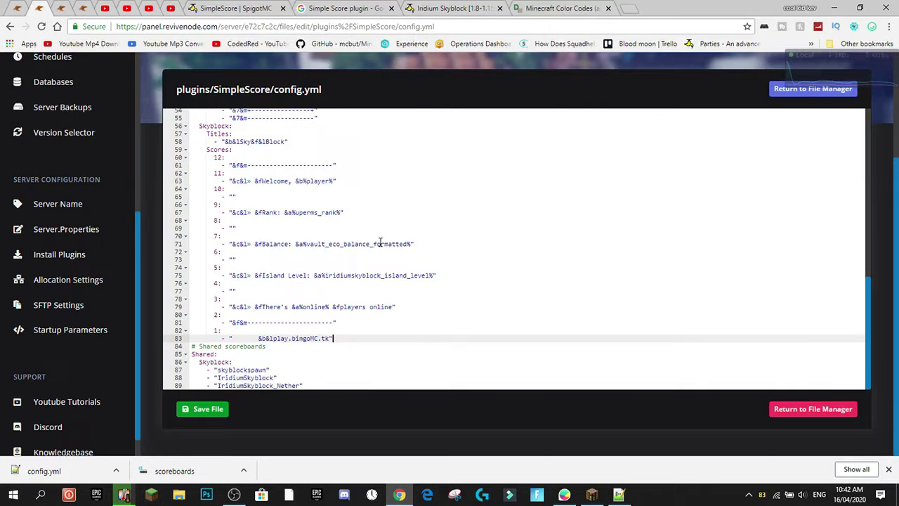
scroll(374, 212, up, 1)
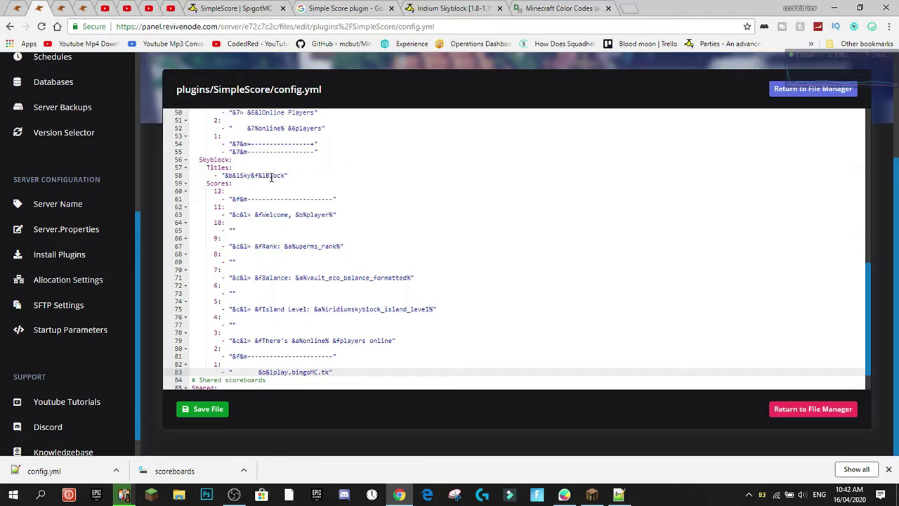
scroll(309, 267, down, 1)
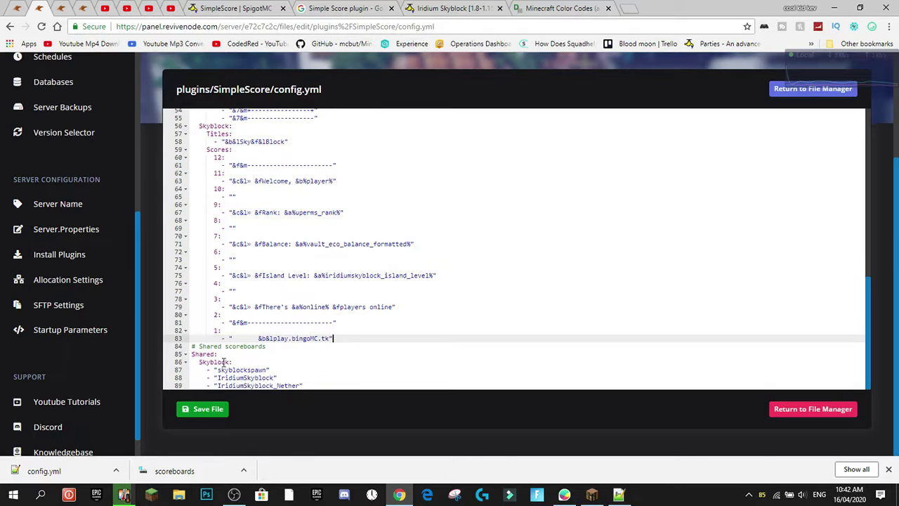
click(204, 409)
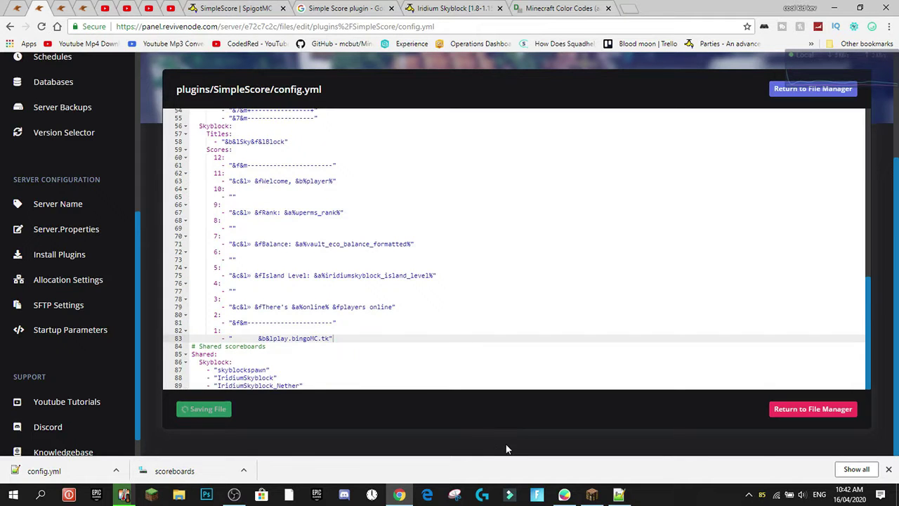
- Switch to Minecraft, run "/simplescore reload" and check the custom SkyBlock scoreboard while walking around the spawn
click(592, 495)
key(Escape)
key(slash)
text(simplescore reload)
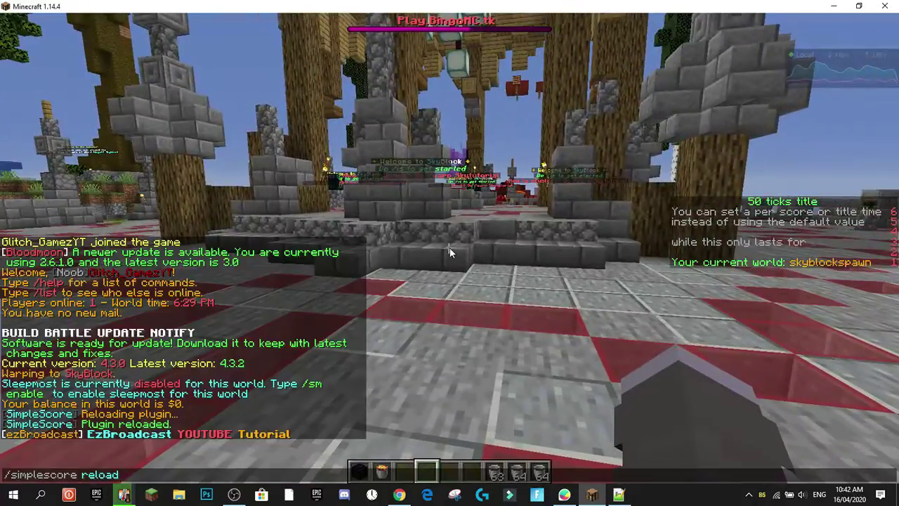
key(Return)
key(w)
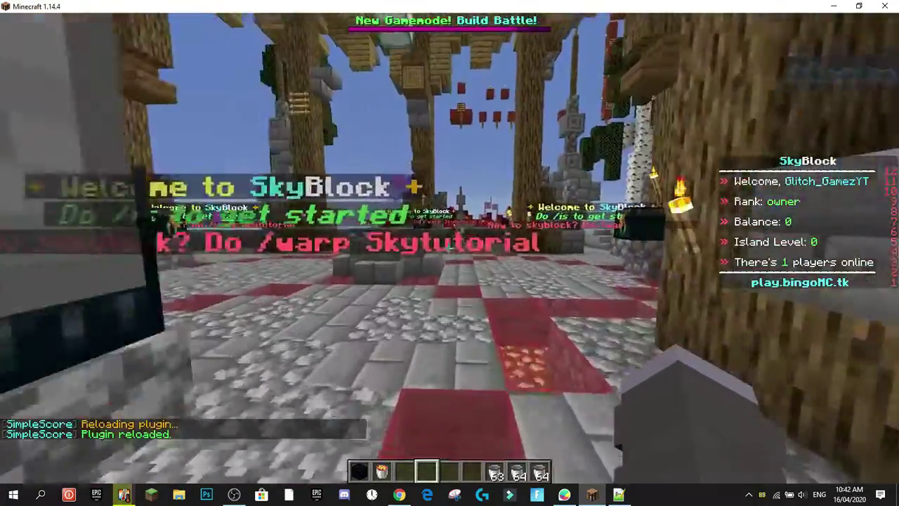
key(w)
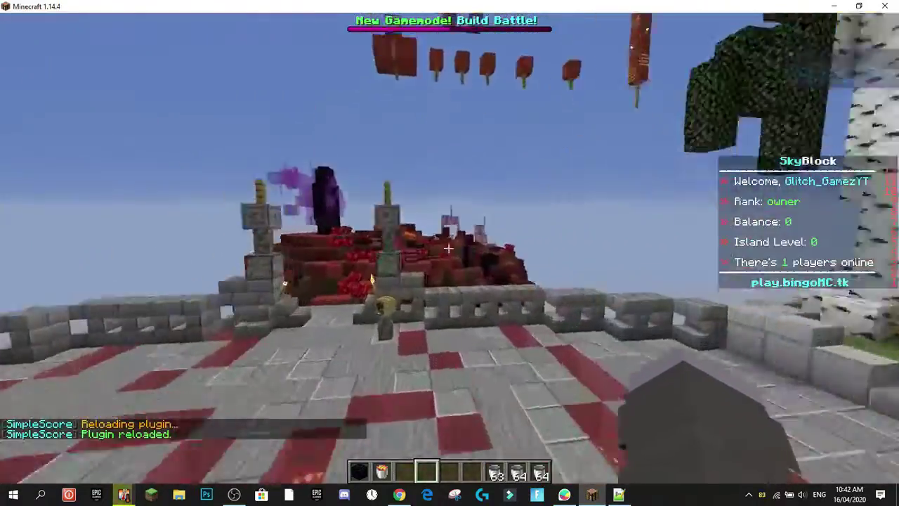